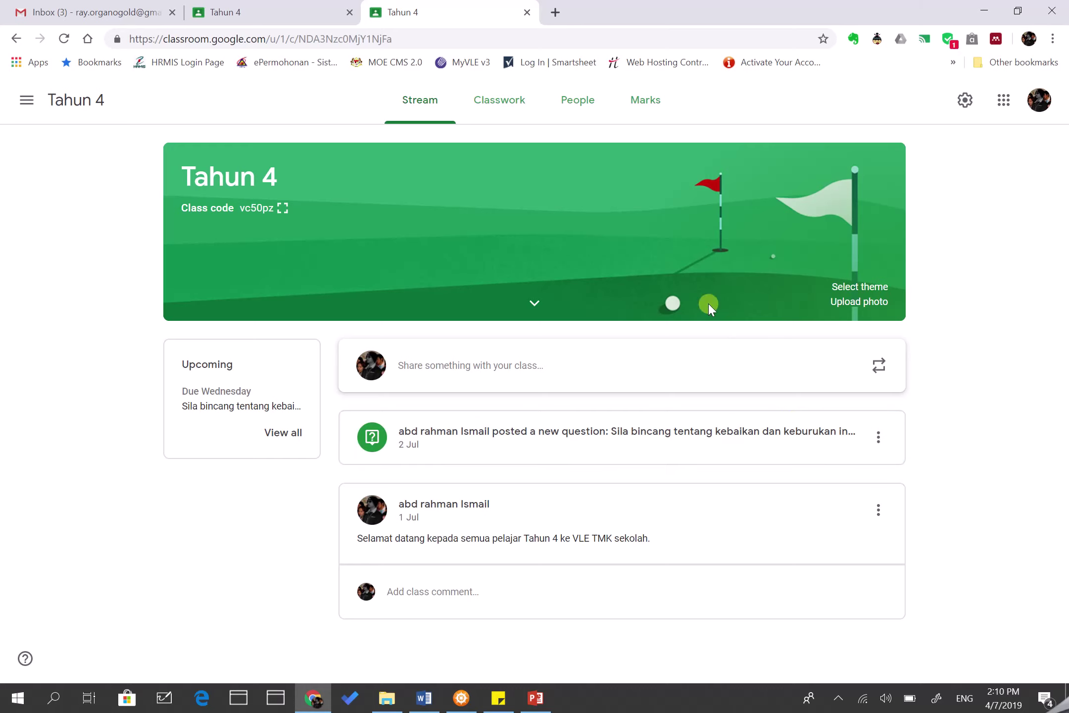
Step: Create a new assignment in the Tahun 4 classwork and title it "Membina model"
click(499, 106)
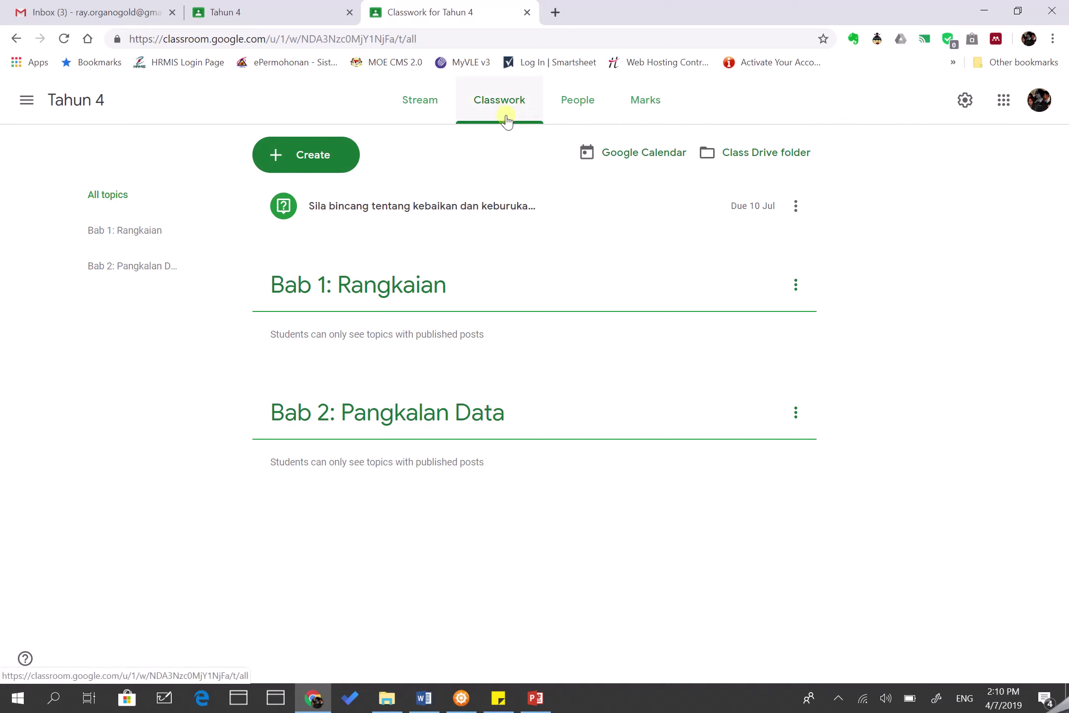
click(316, 164)
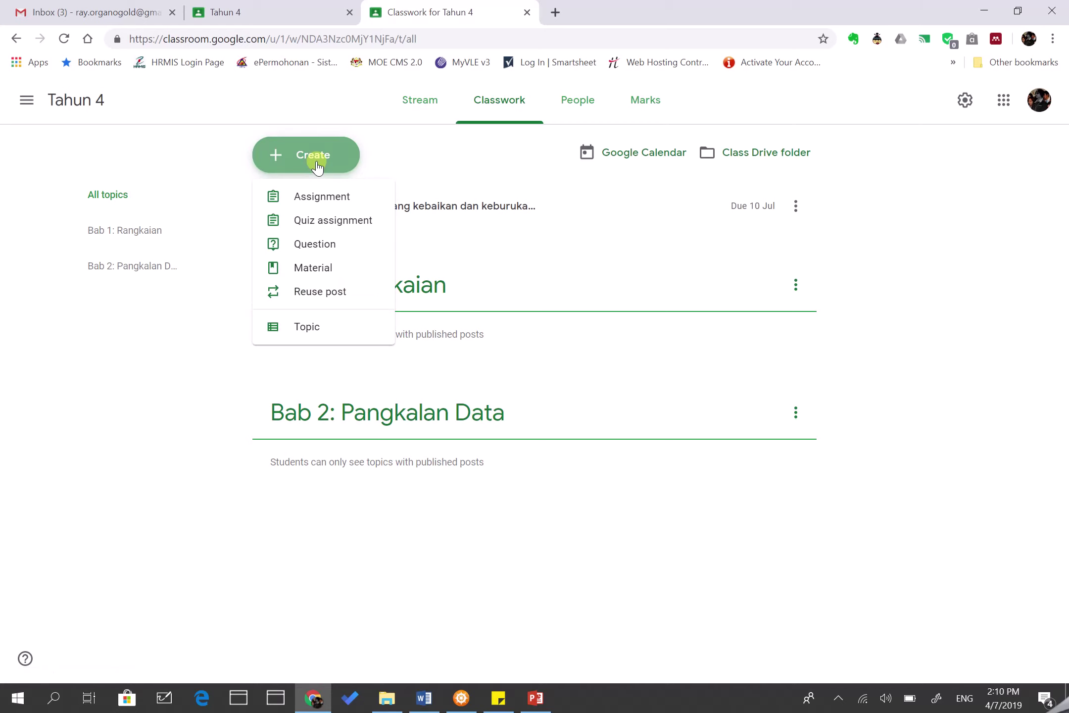
click(319, 193)
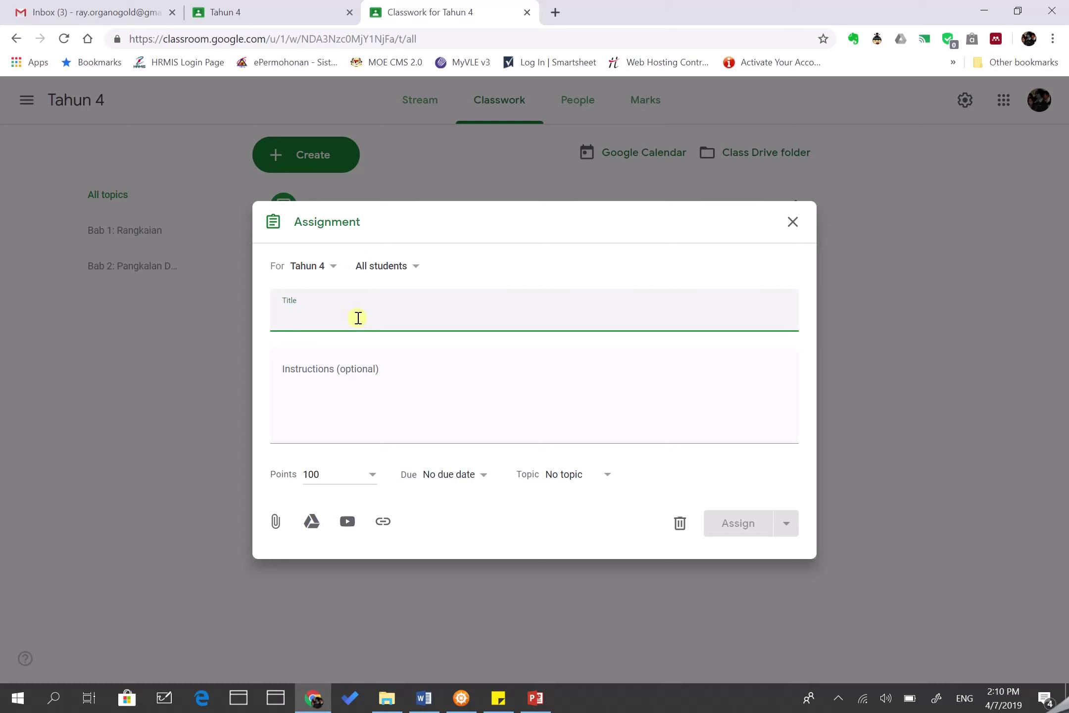
text(Membin)
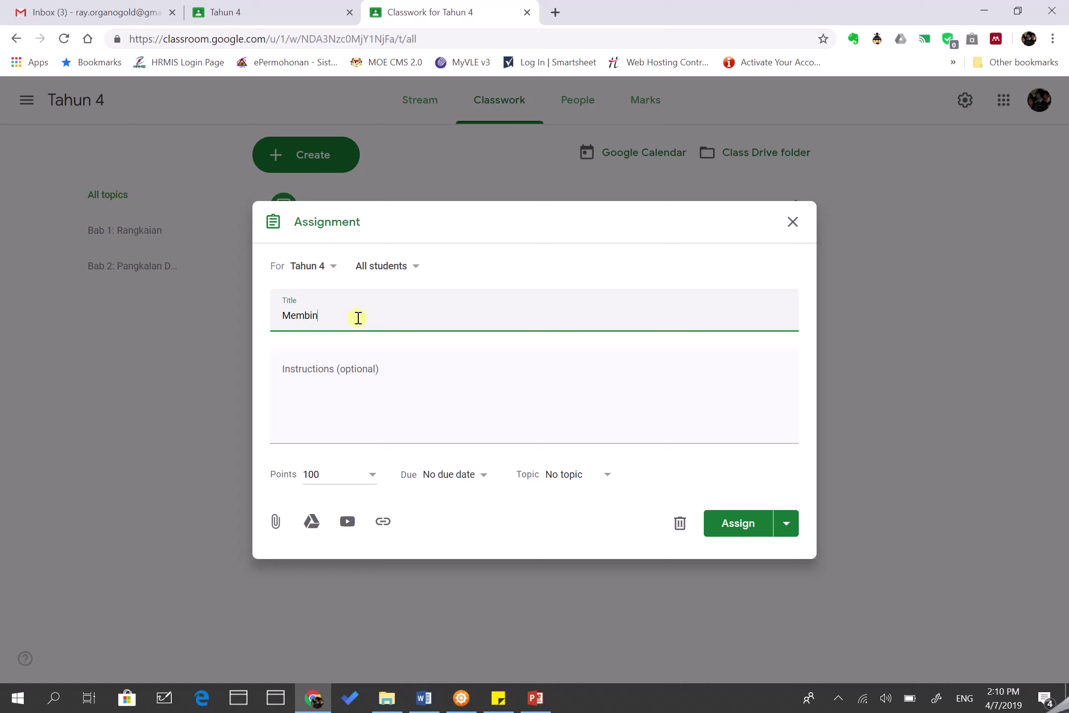
text(a model)
Step: Enter "Sila tonton video yang disertakan sebagai rujukan" as the assignment's instructions
click(352, 389)
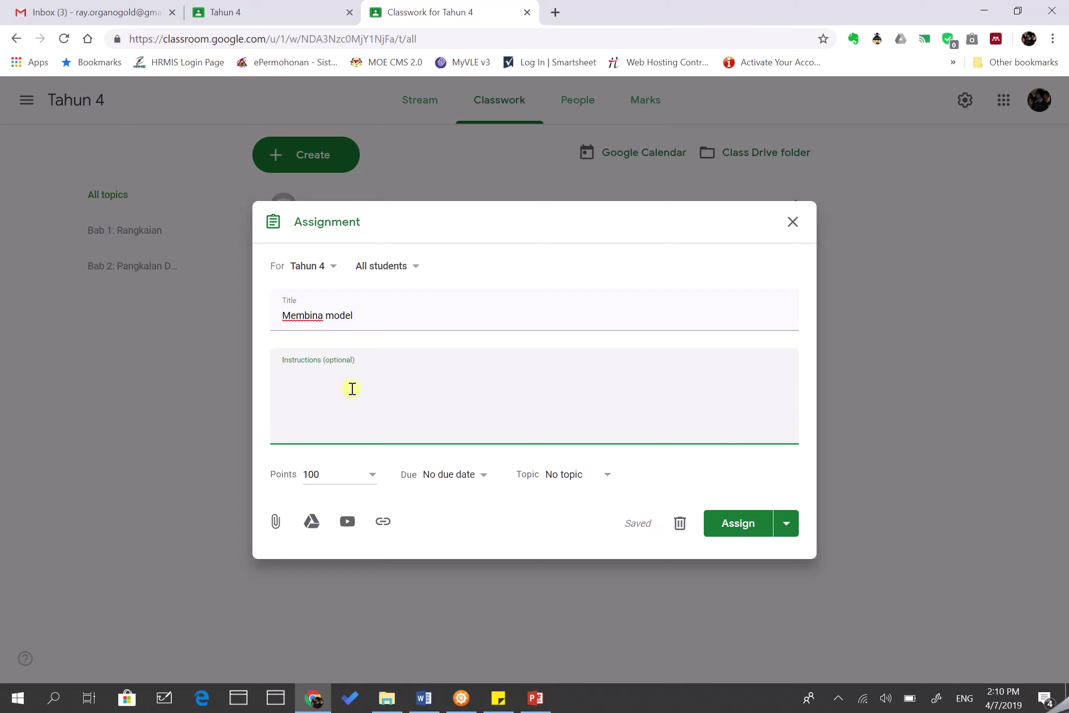
text(Sila tonton video yand )
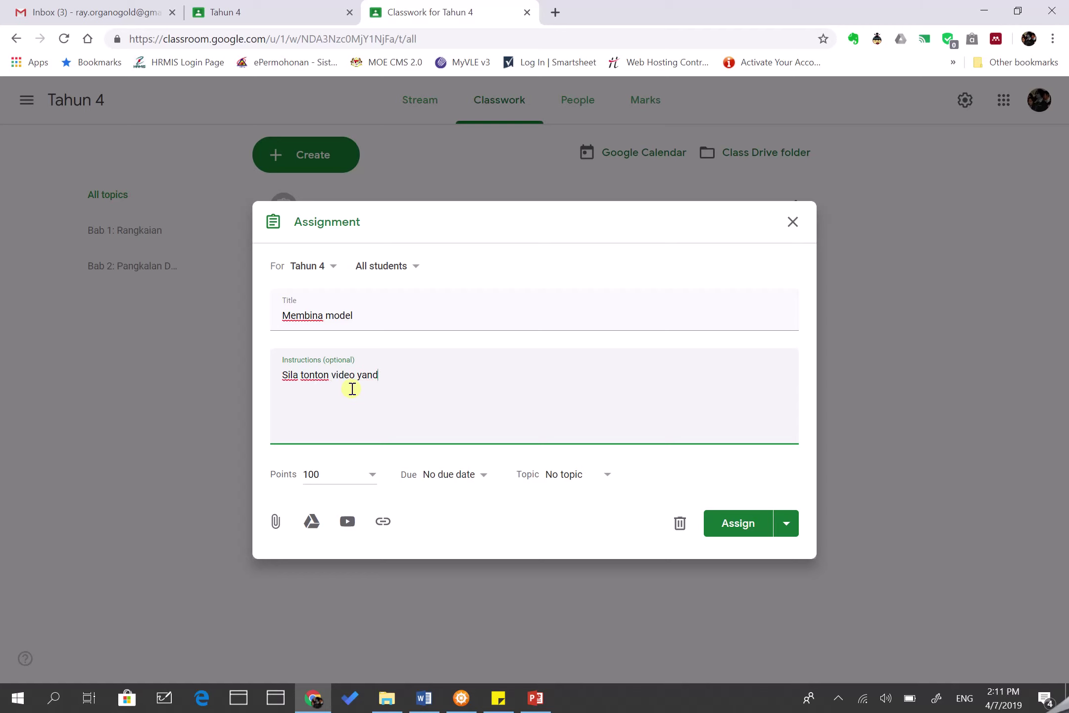
key(BackSpace)
key(BackSpace)
text(g disertakan sebagai rujukan)
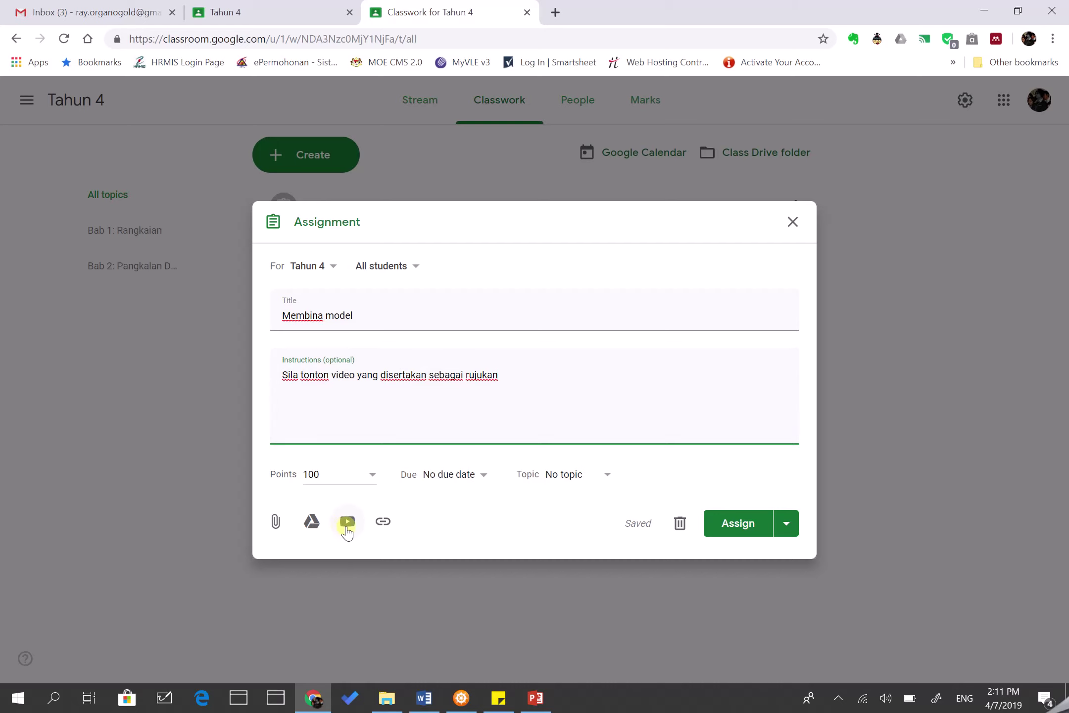
Step: Set the assignment's points to 50 and its due date to tomorrow, 5 July 2019
click(341, 476)
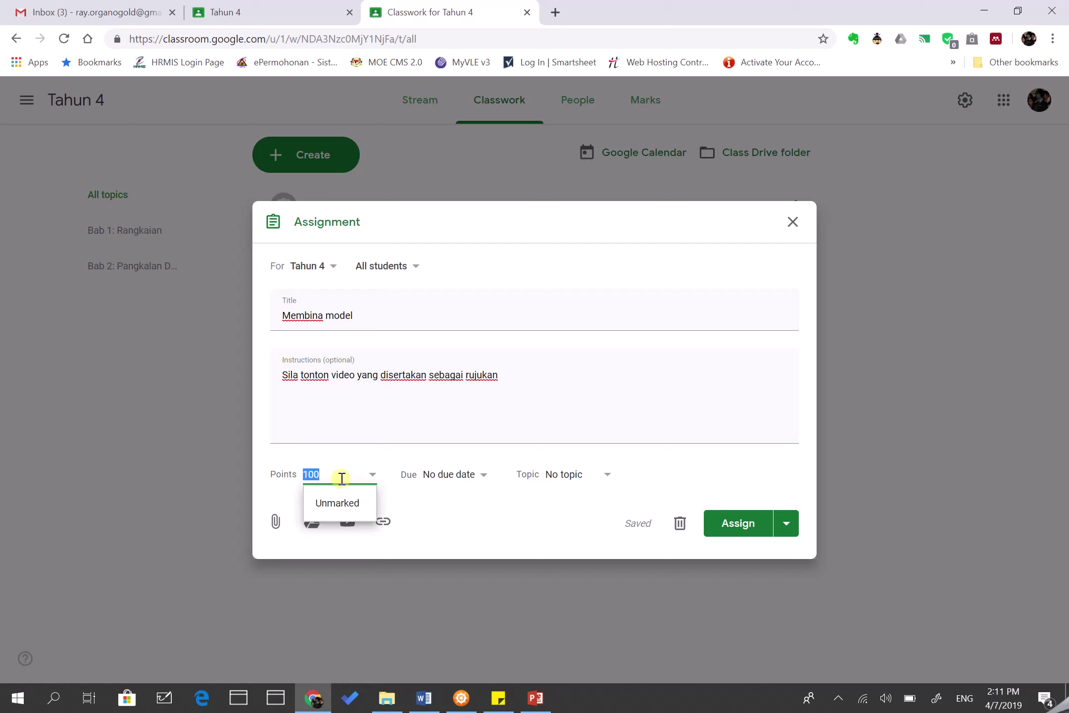
text(50)
click(483, 476)
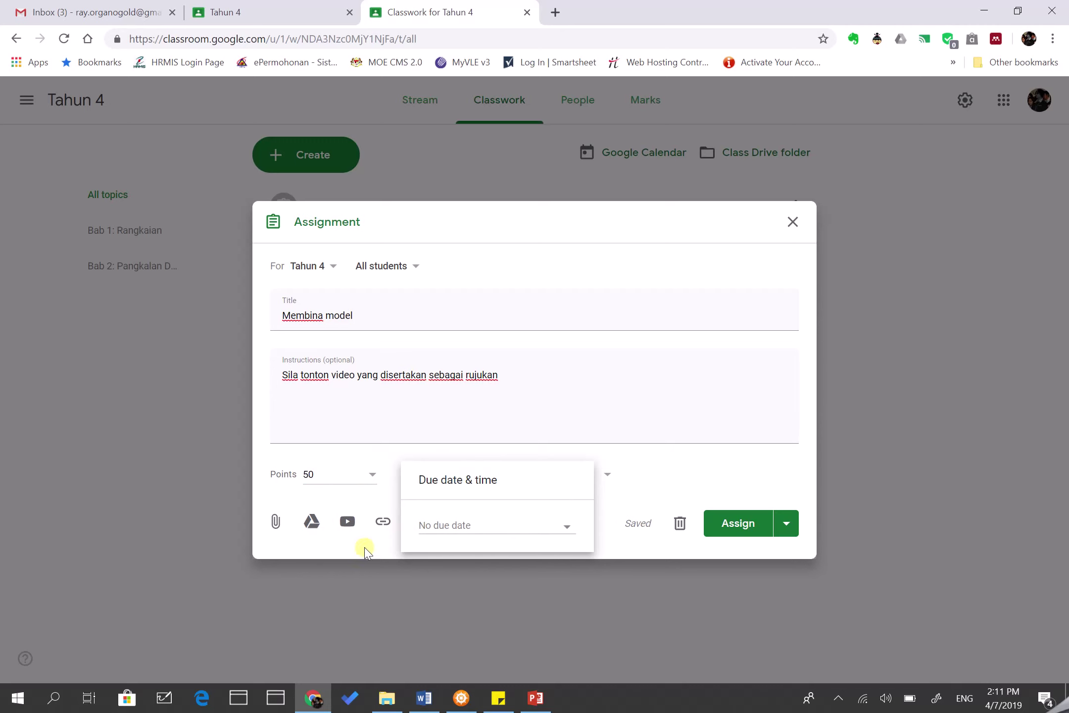
click(490, 532)
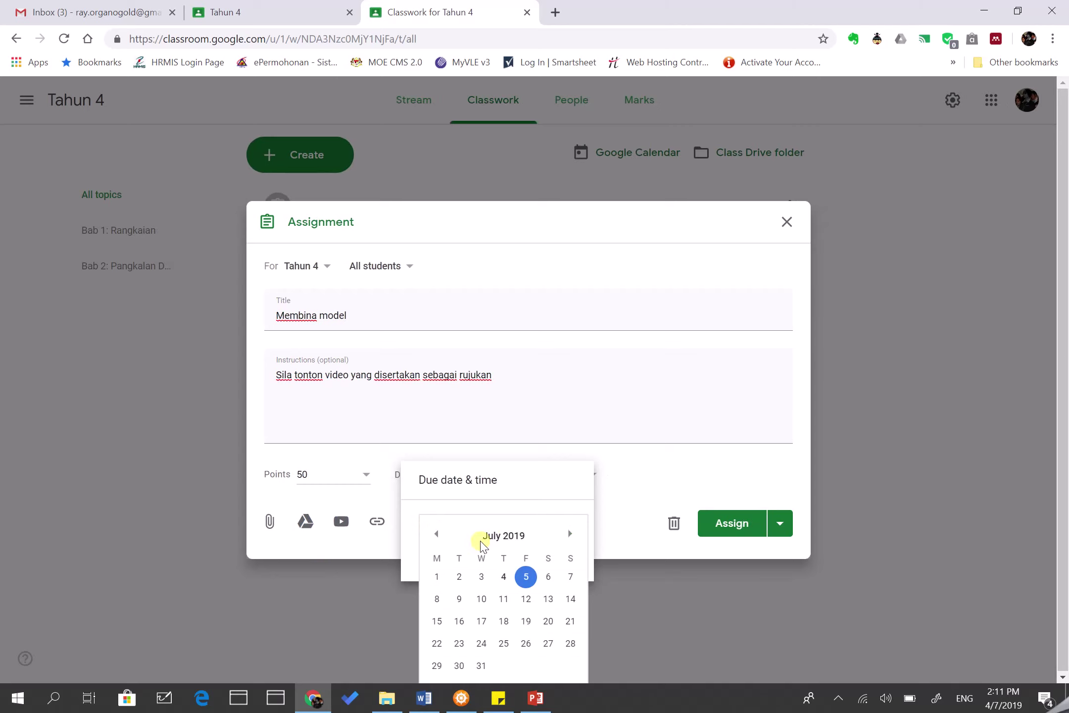
click(341, 545)
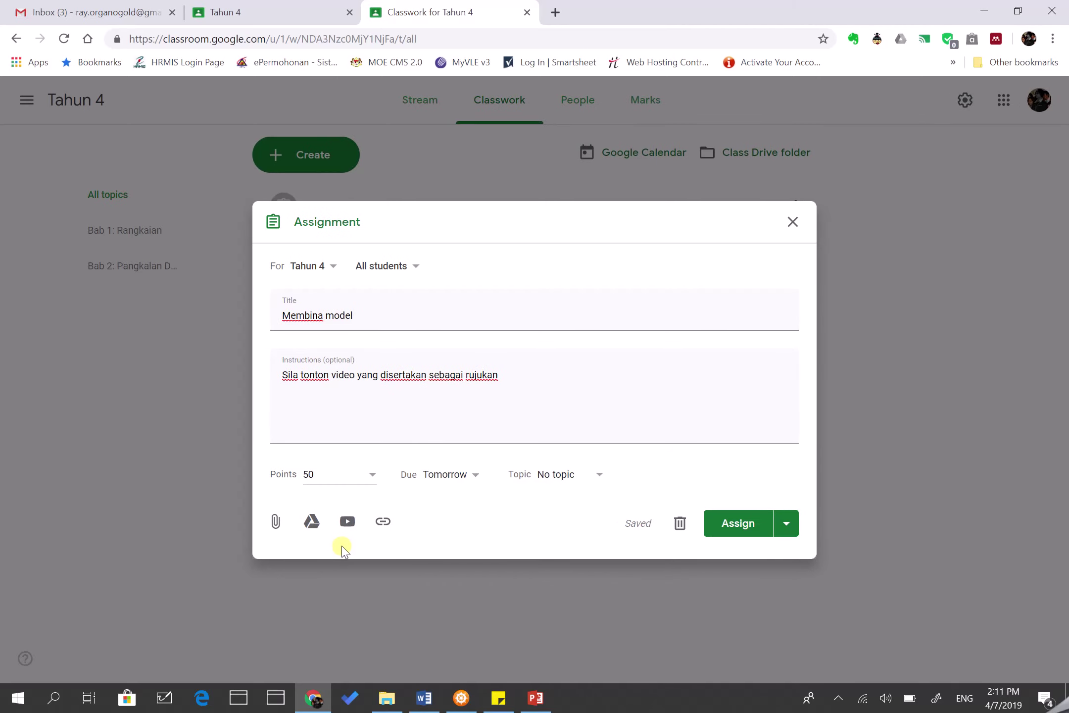
Step: Search YouTube for "computer model", attach the video "How to Make A laptop with Cardboard : Apple laptop", and assign the work to all students
click(347, 522)
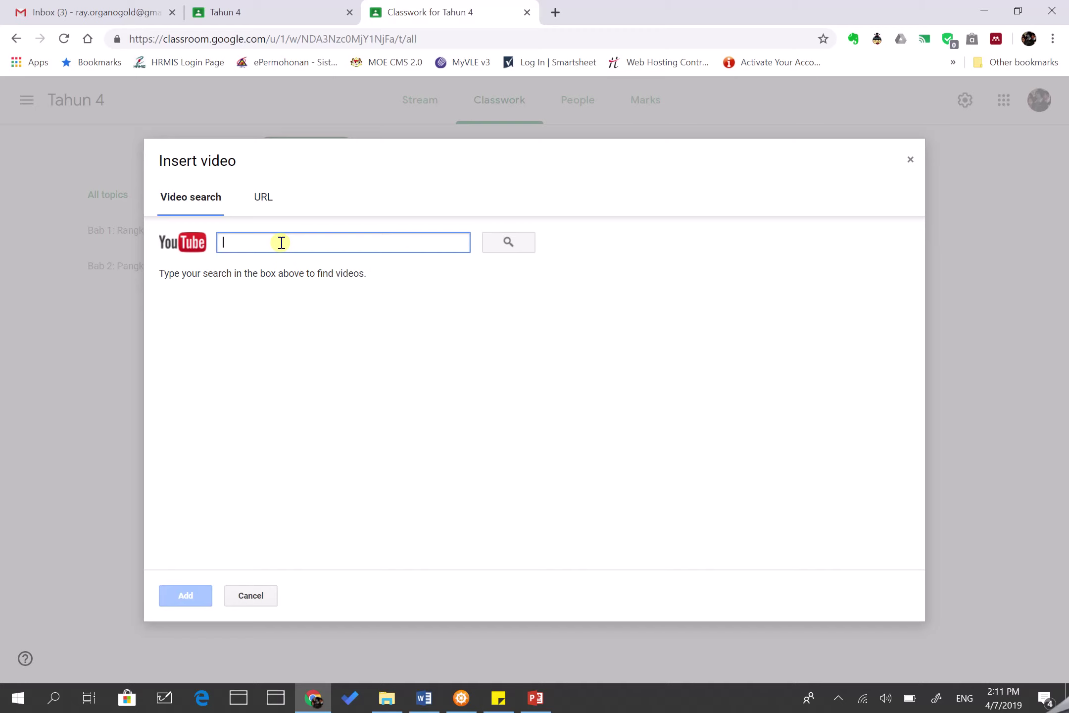
text(comp)
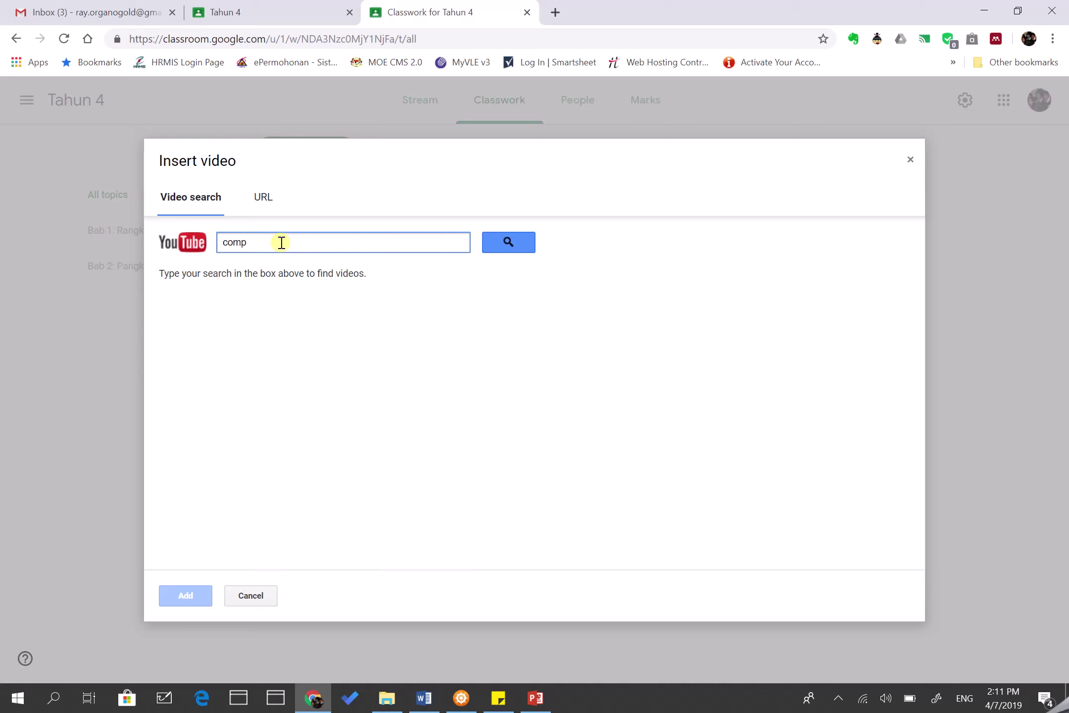
text(uter model)
key(Return)
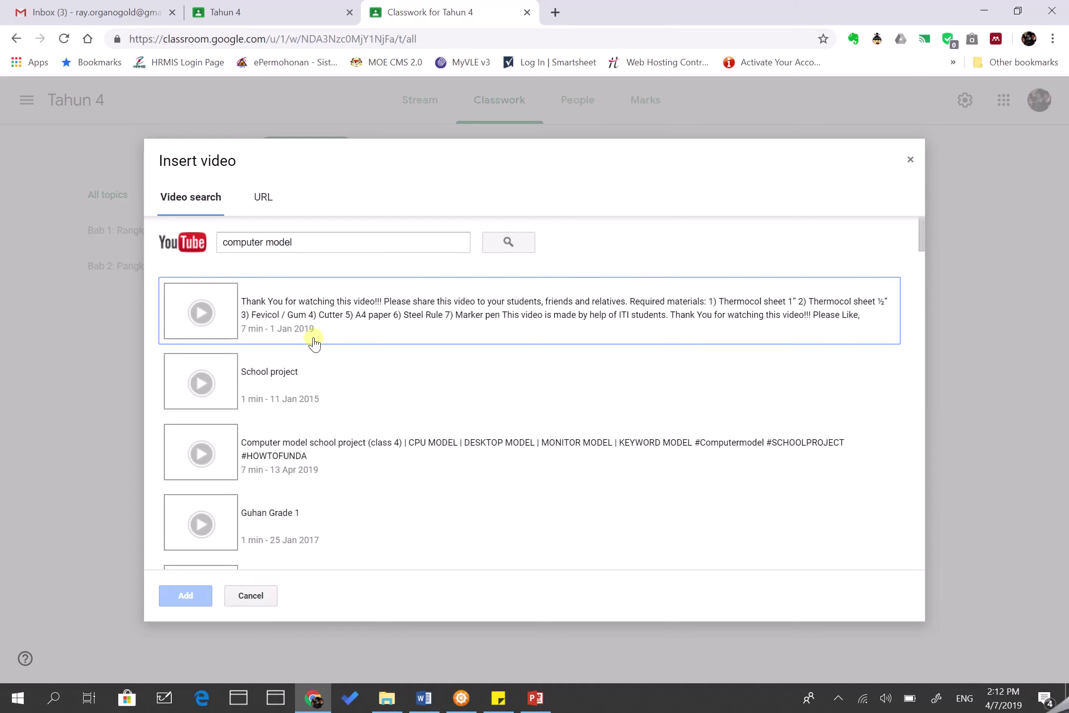
scroll(300, 418, down, 3)
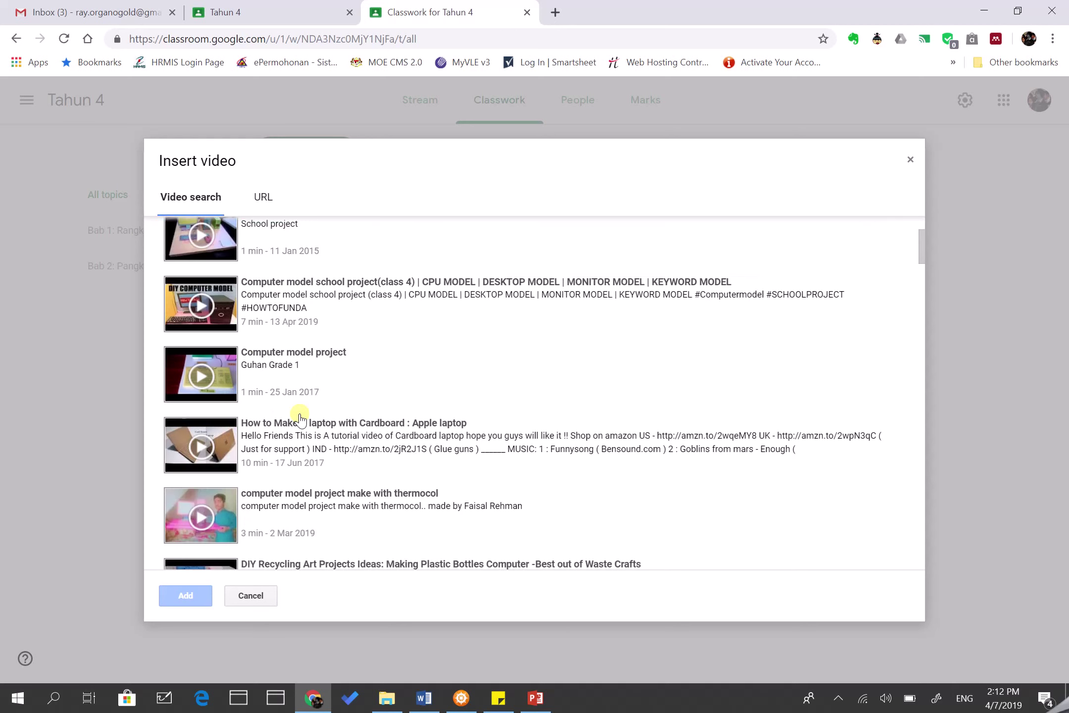
scroll(299, 418, down, 2)
click(201, 378)
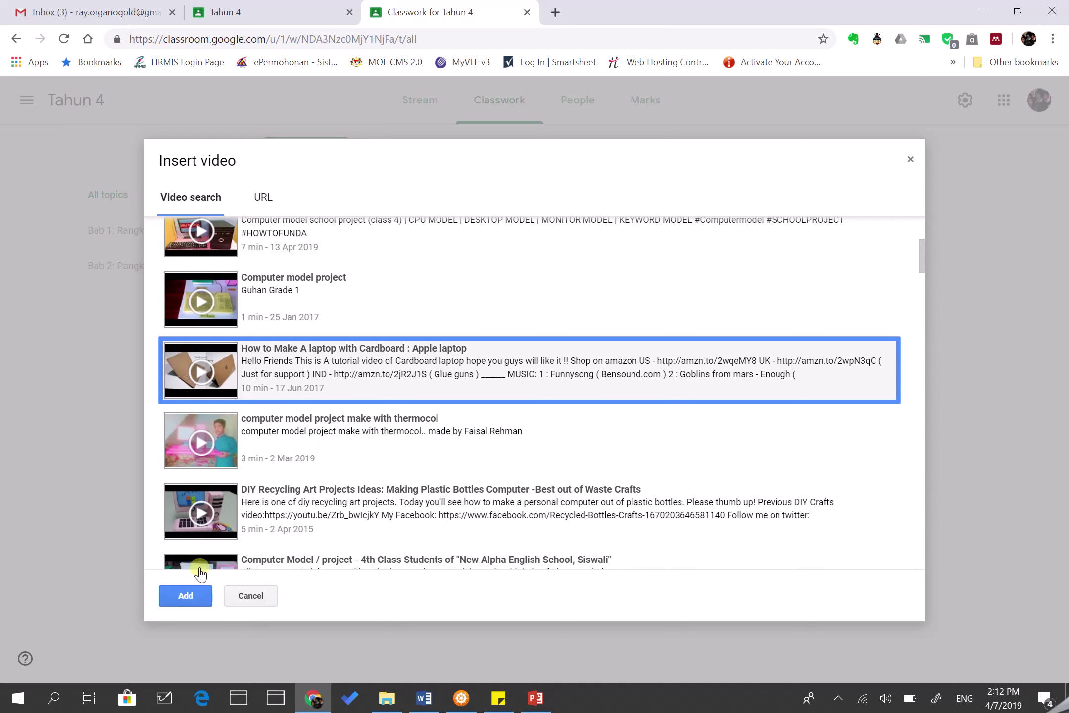
click(186, 595)
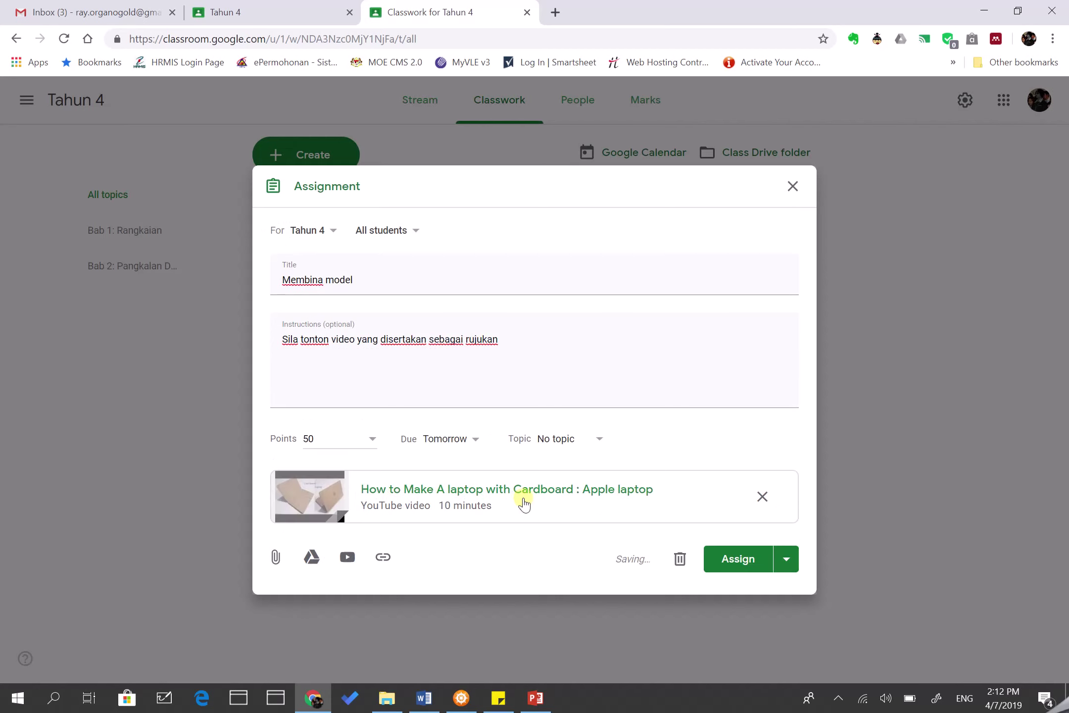
click(711, 558)
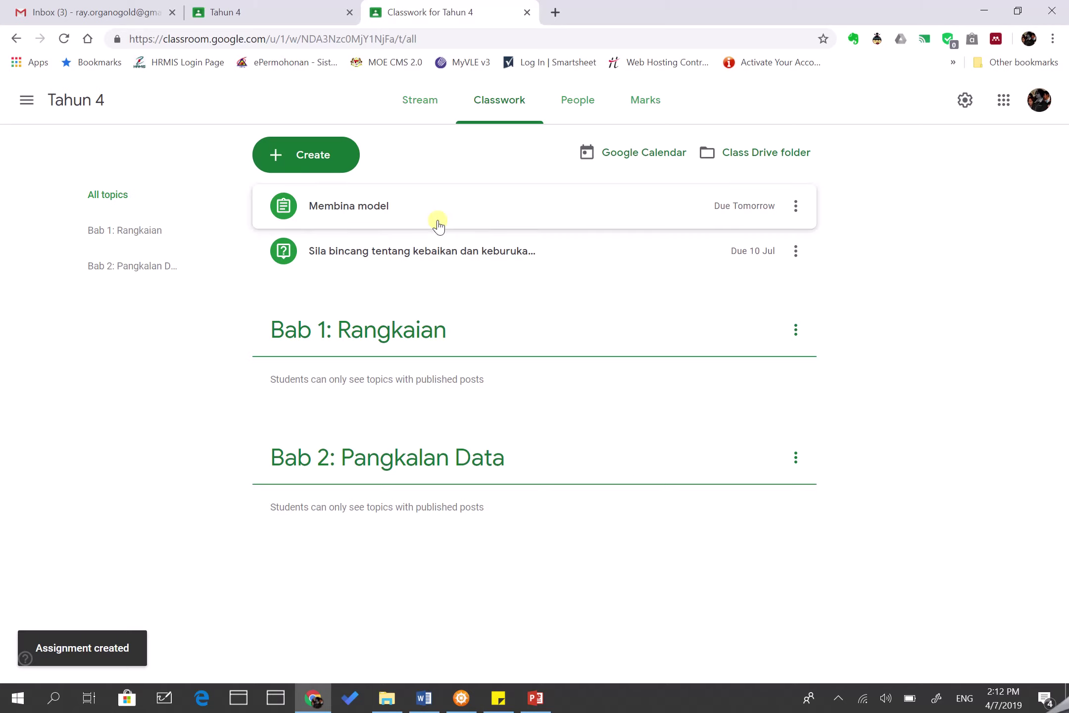
Step: Switch to the student's view of Tahun 4, refresh the stream, and open the Membina model assignment
click(258, 19)
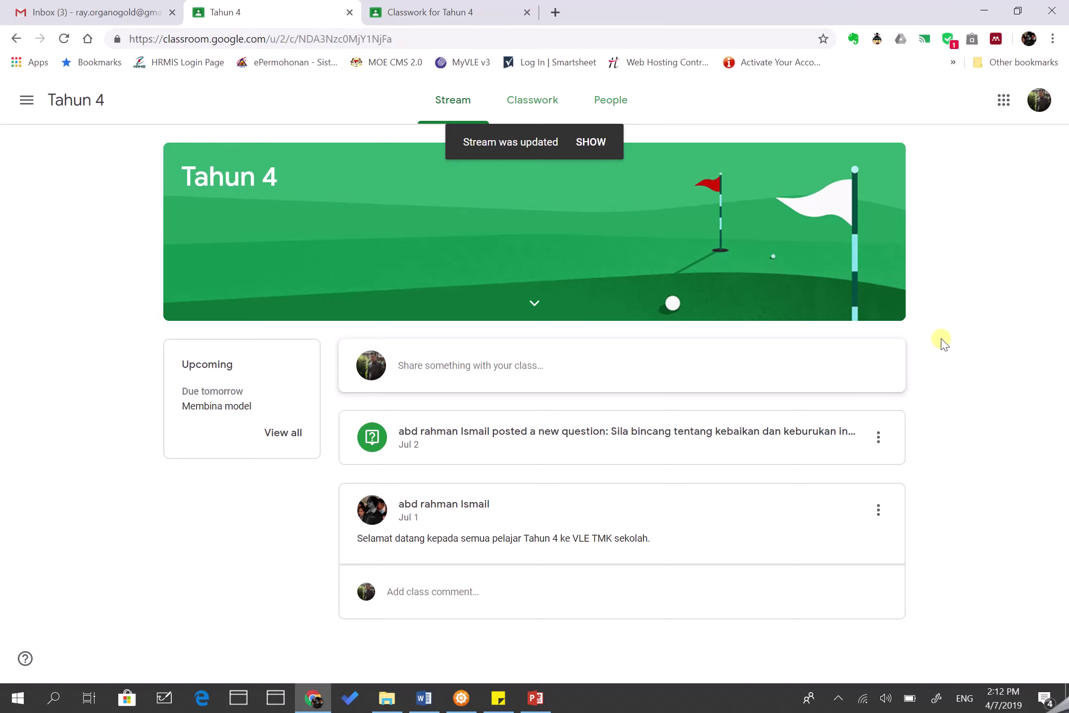
key(F5)
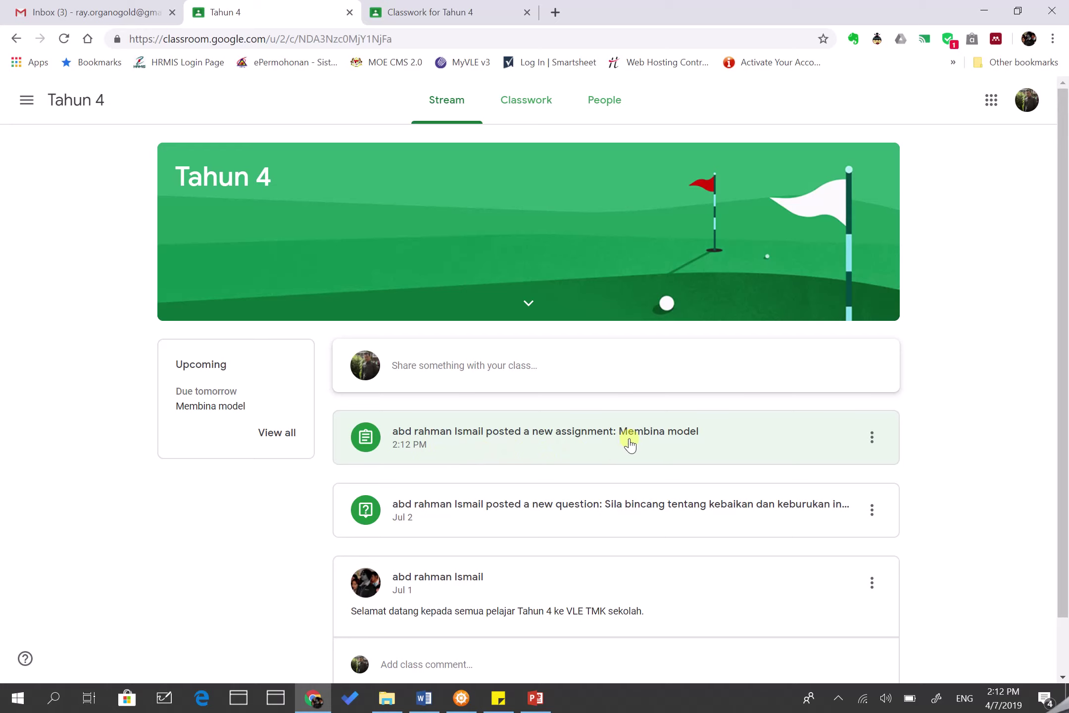
click(598, 441)
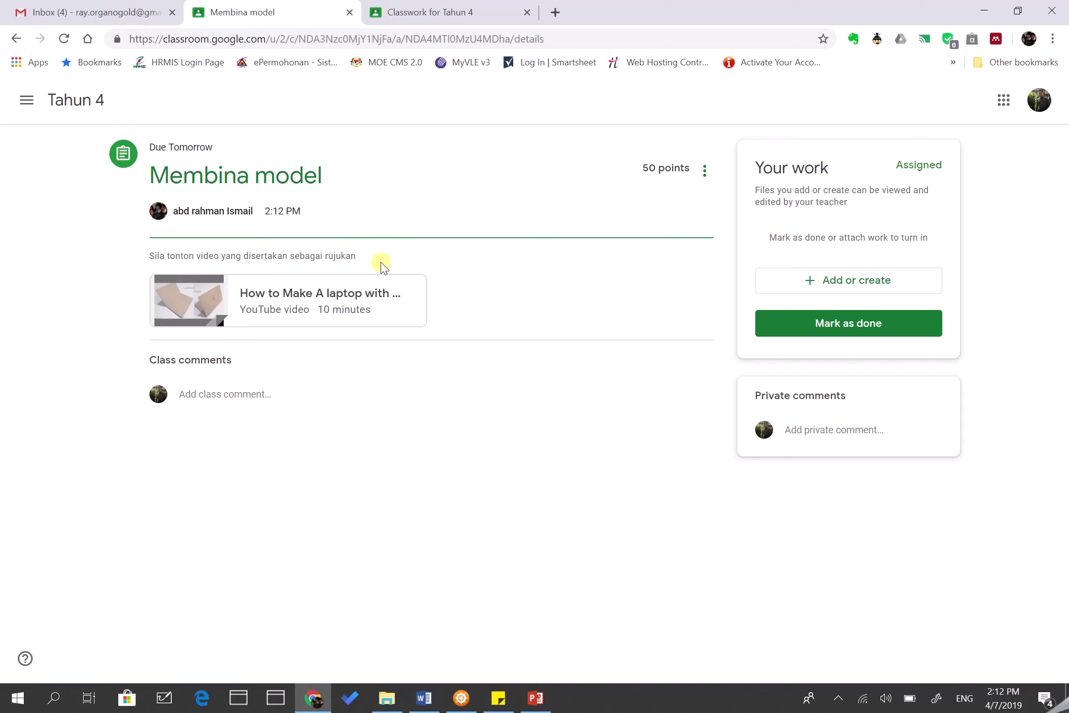
Step: Play the attached cardboard laptop video in the assignment, dismissing the mail notification, and close the player
click(198, 317)
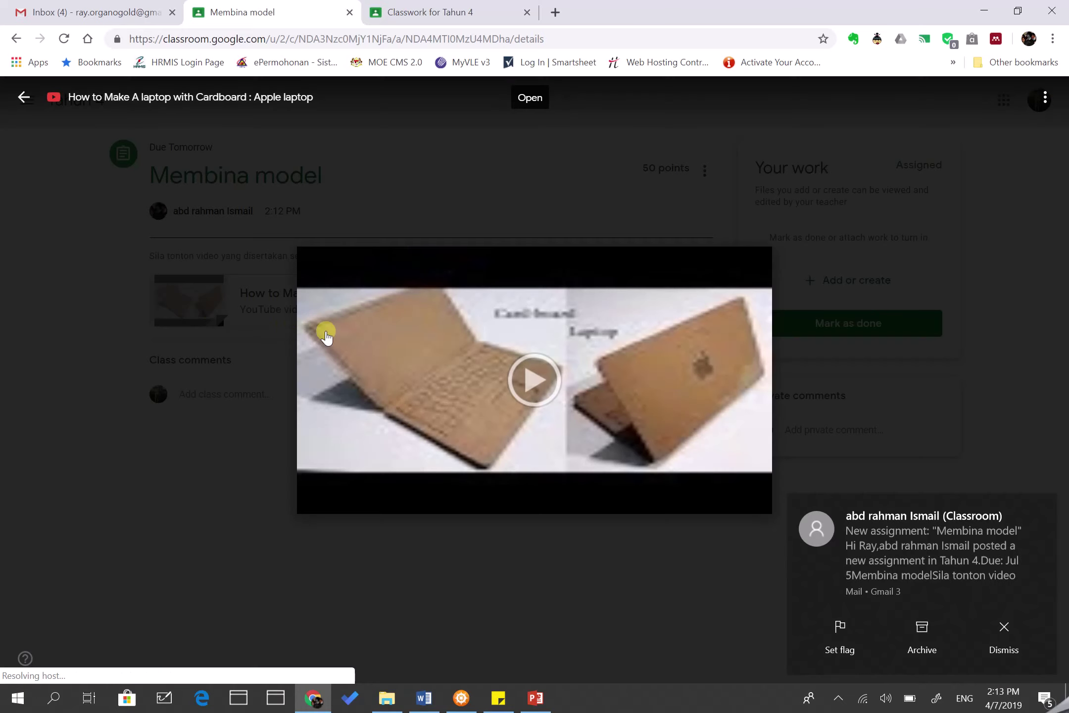
click(528, 388)
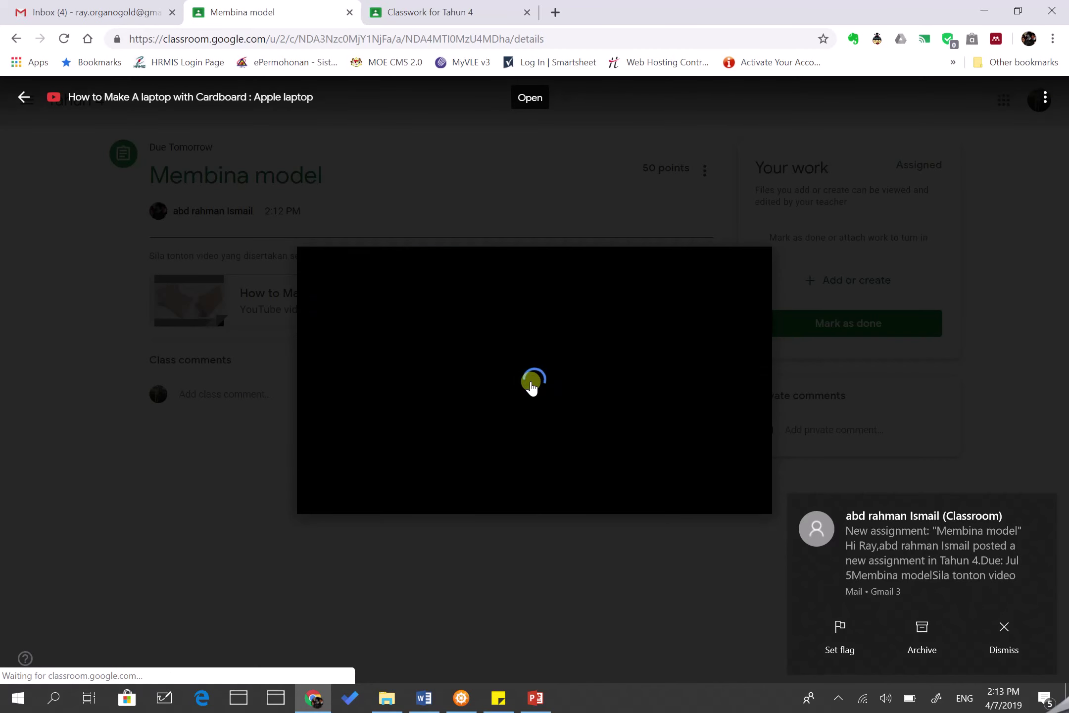
click(1006, 639)
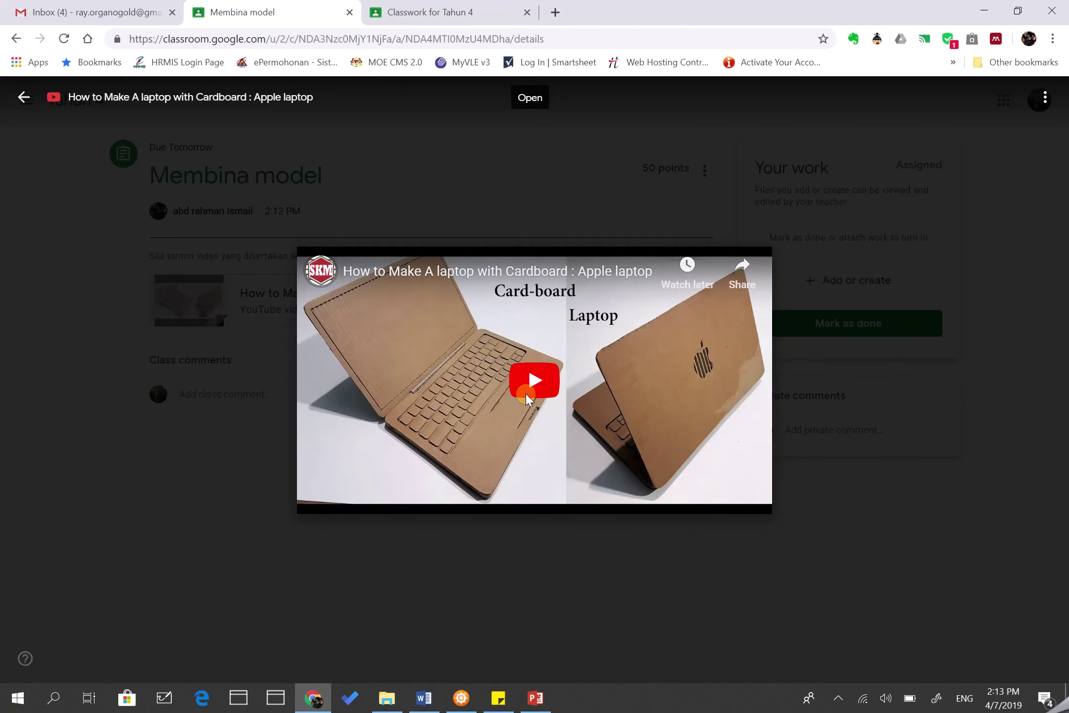
click(527, 394)
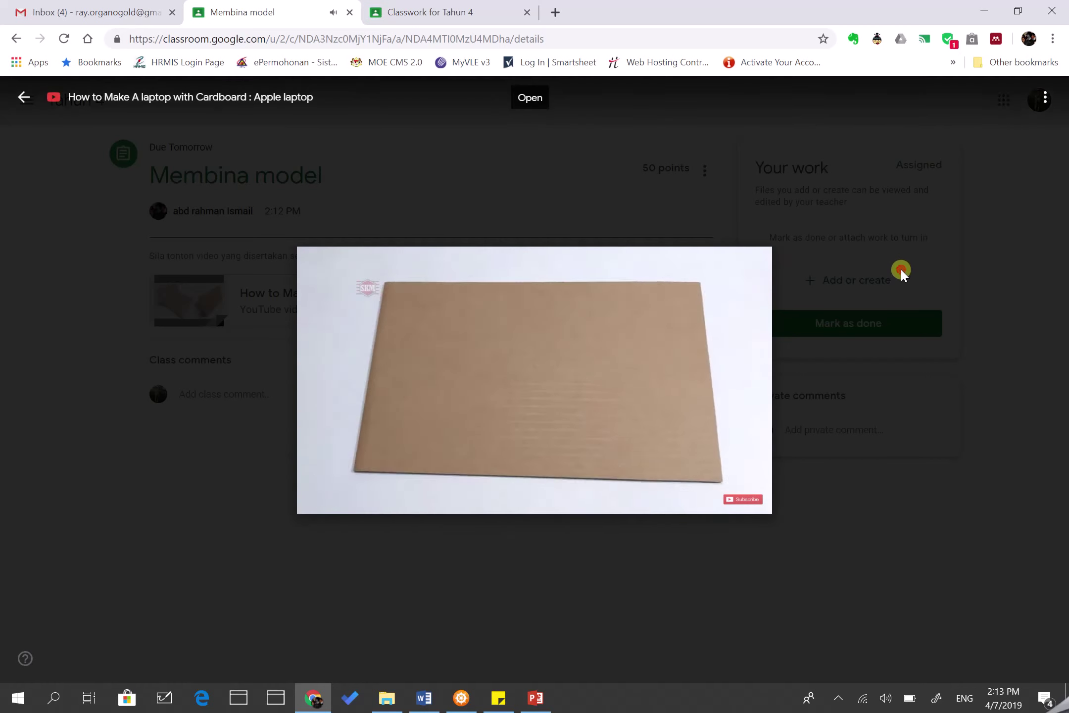
click(901, 271)
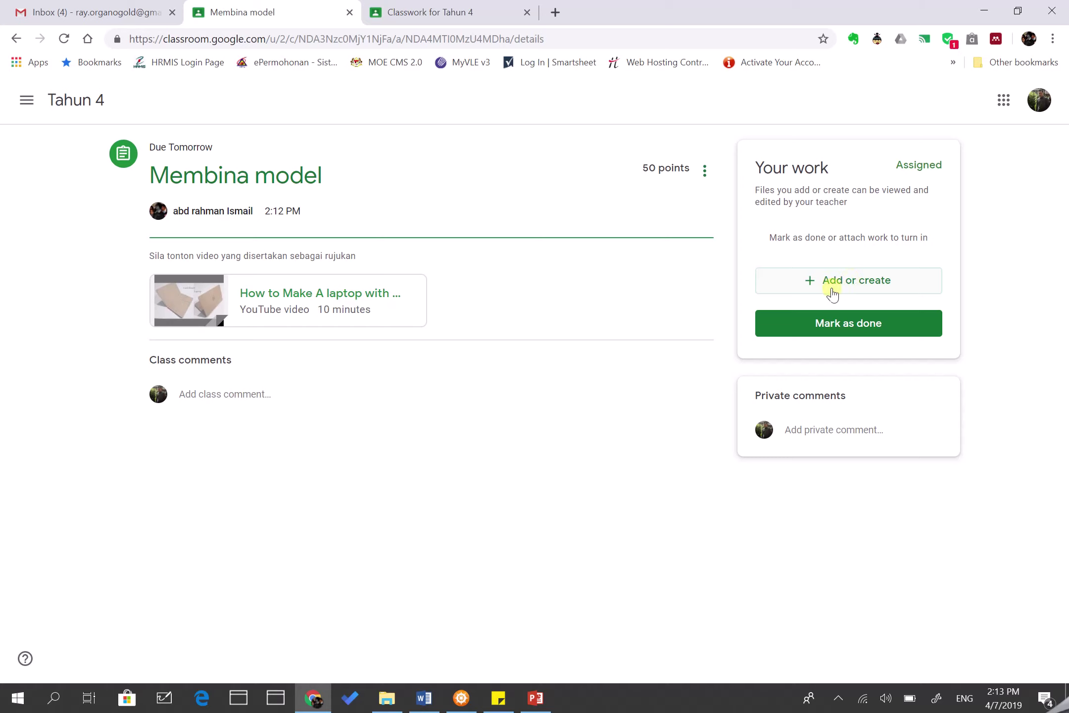
Step: Check the options for adding or creating work, and mark the Membina model assignment as done without attachments
click(857, 291)
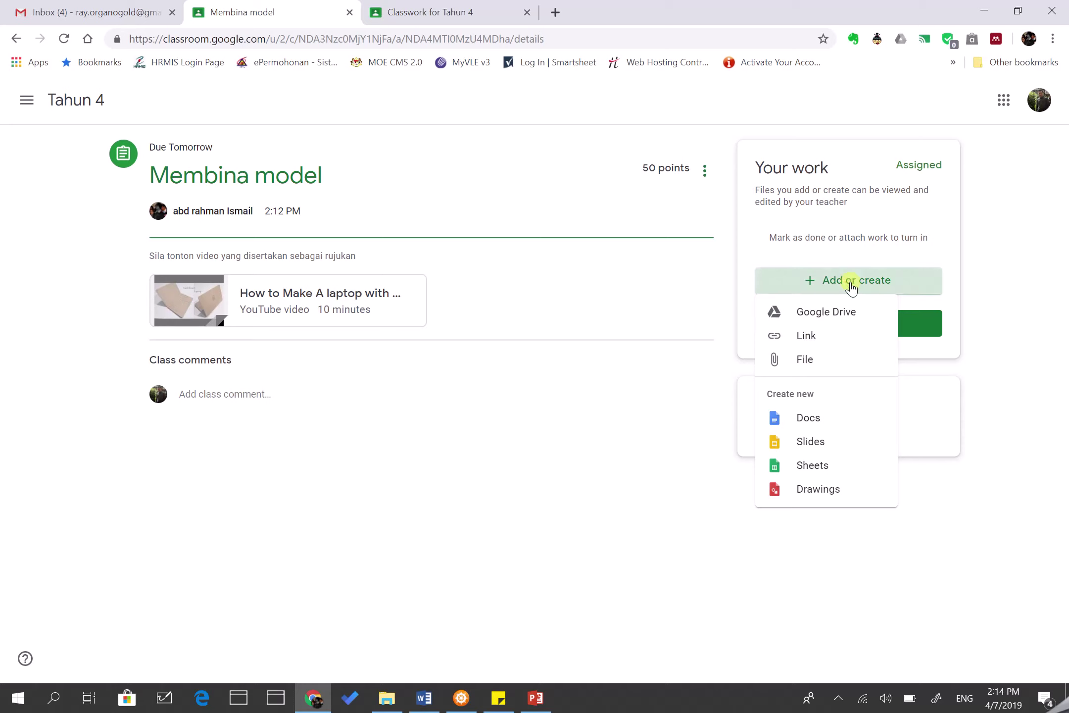
click(995, 310)
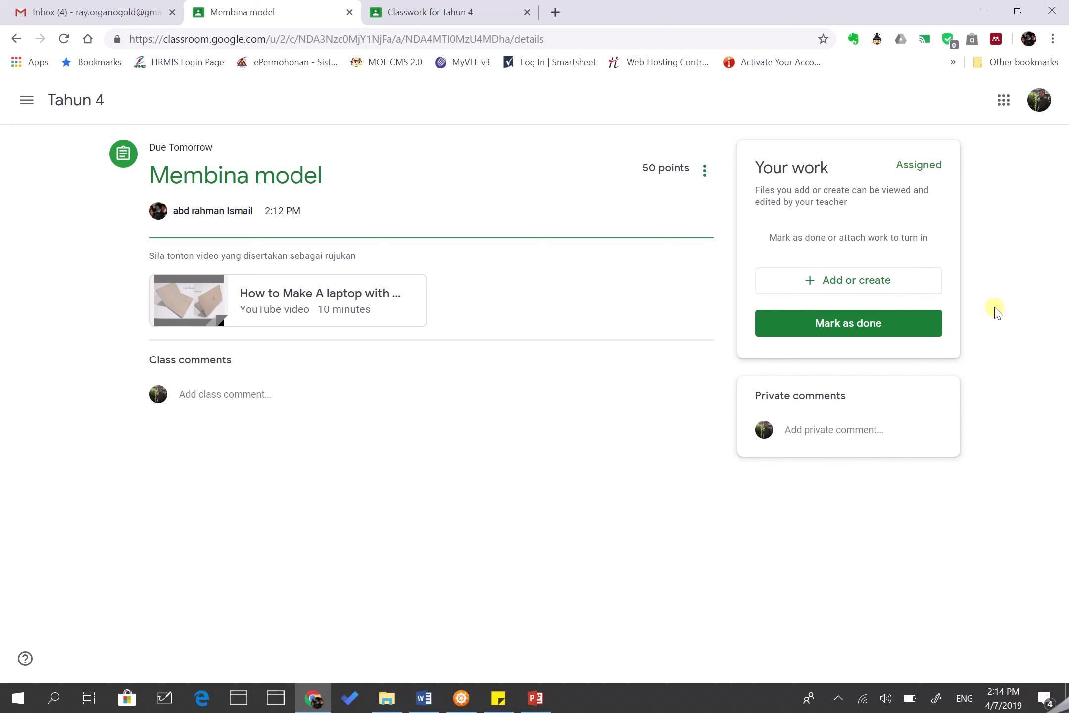
click(869, 327)
click(691, 427)
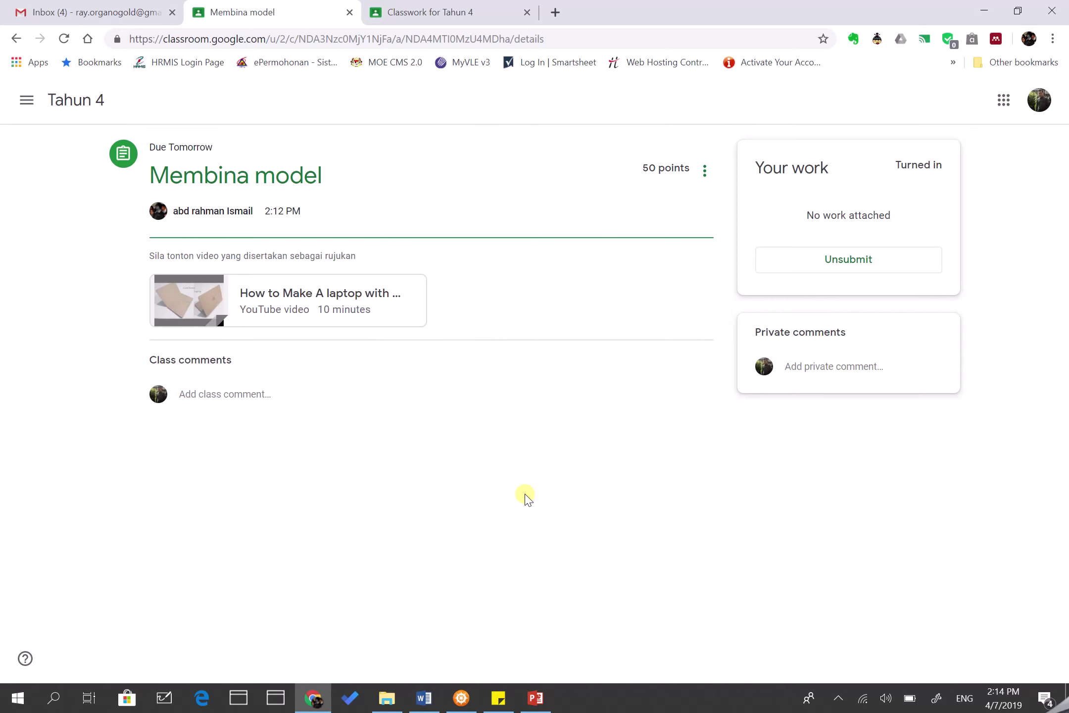
Step: In the teacher's view of Tahun 4, enter a mark of 25 for the student's Membina model assignment
click(462, 11)
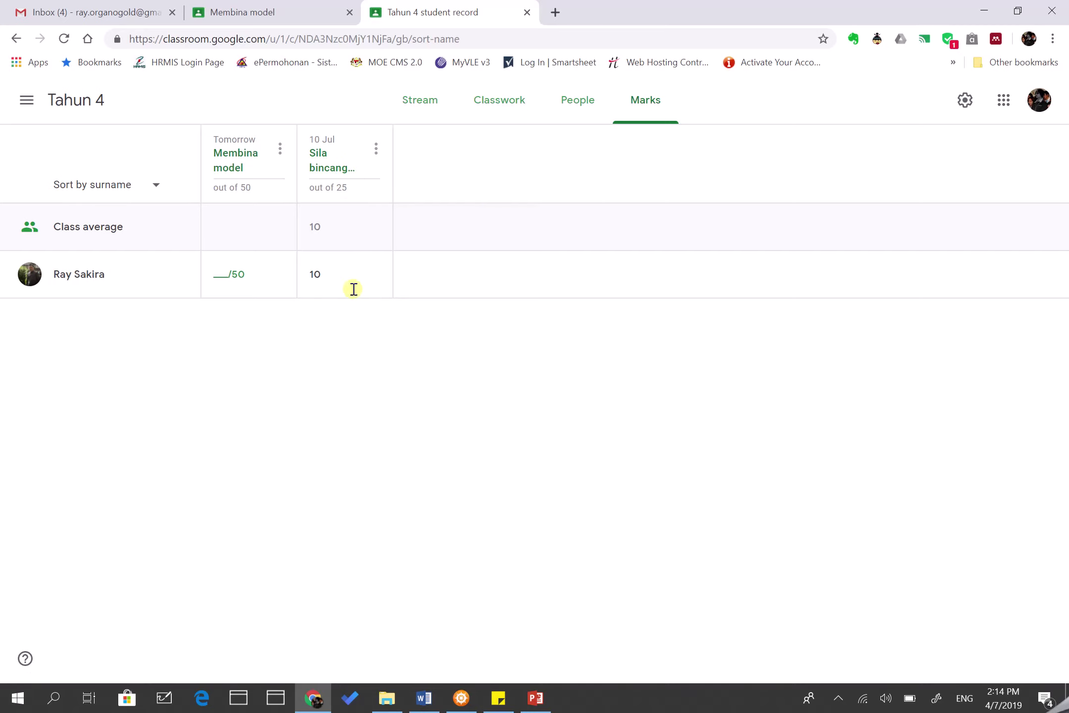
click(219, 274)
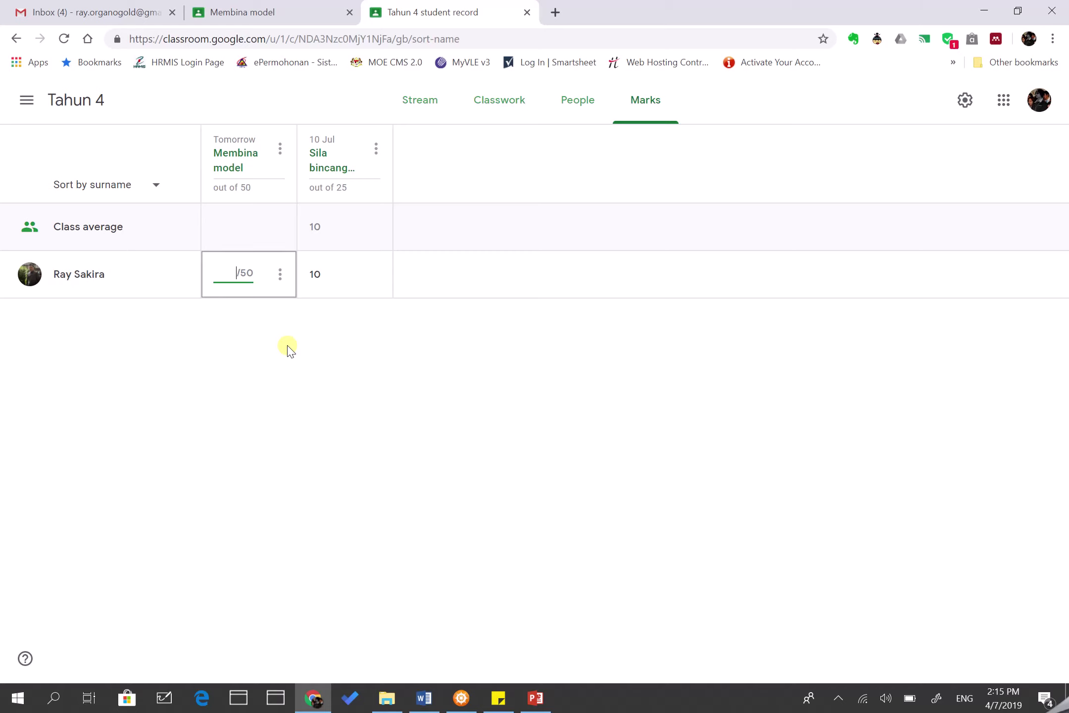
text(25)
click(288, 335)
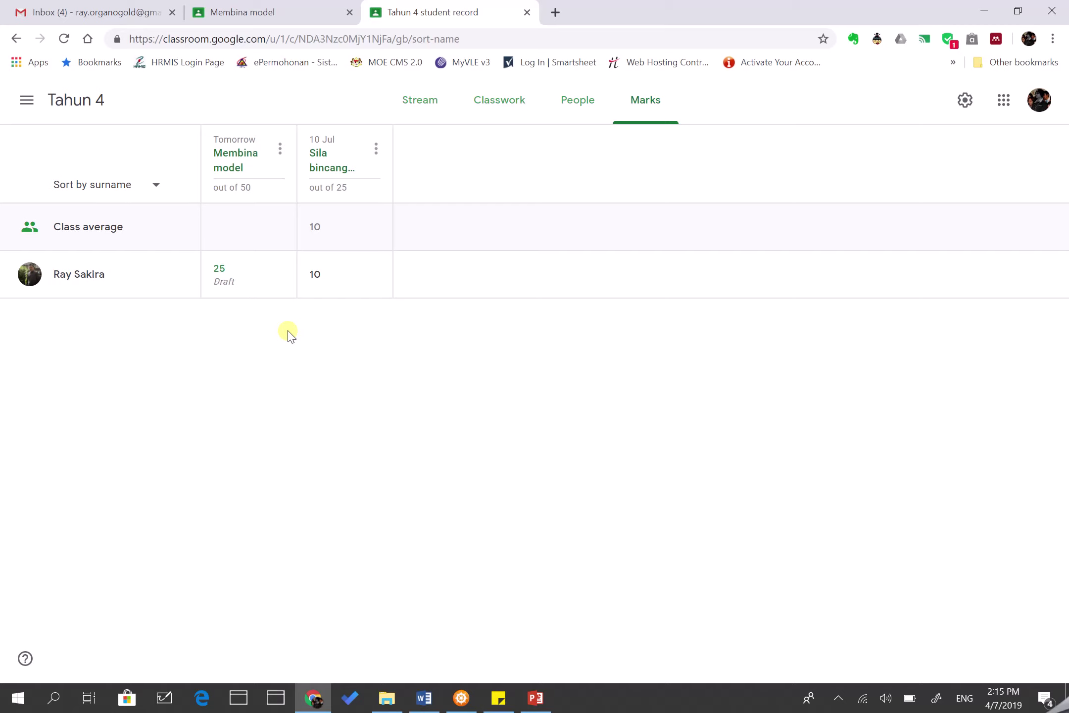
Step: Return the marked Membina model work to the student without a private comment
click(280, 273)
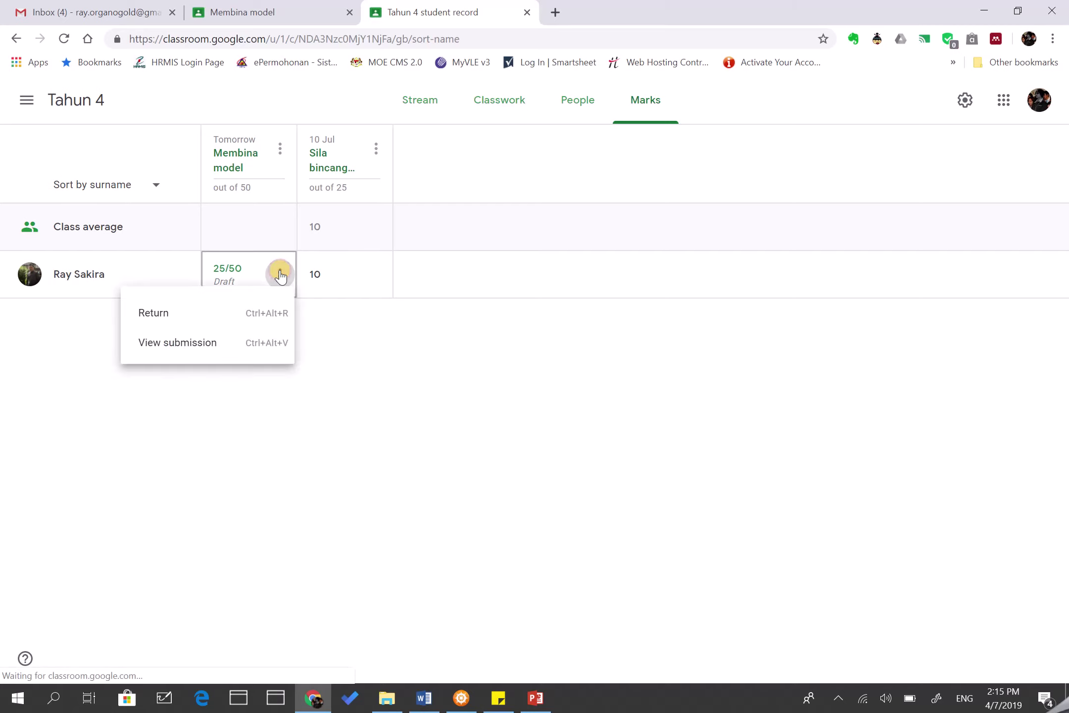
click(175, 316)
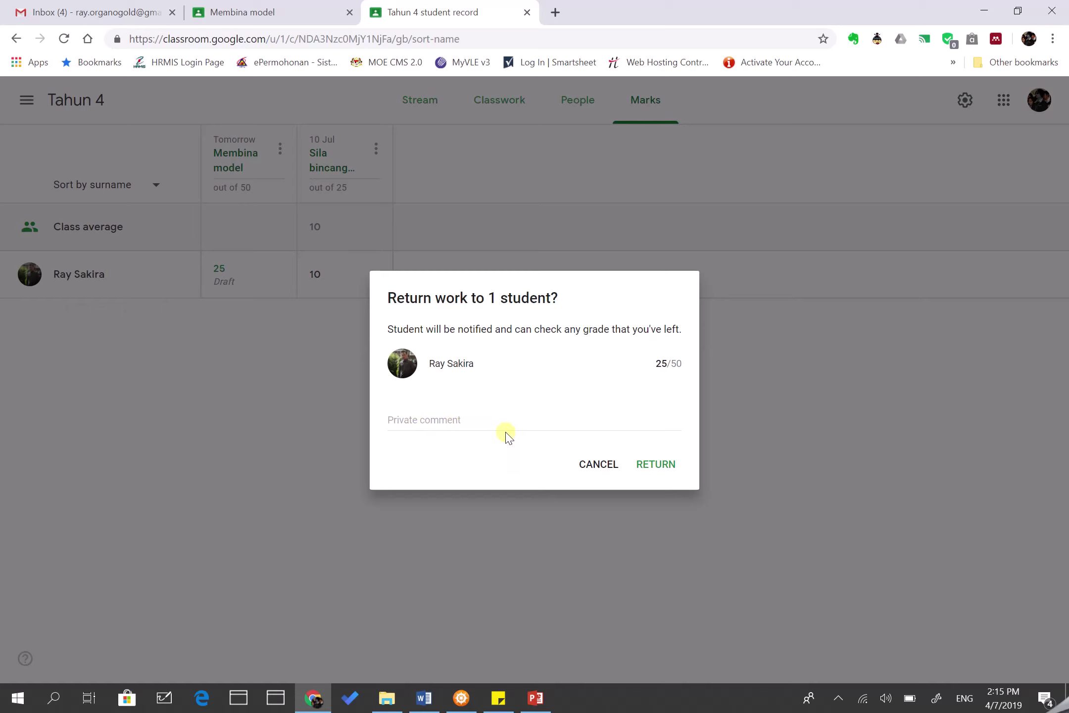
click(660, 471)
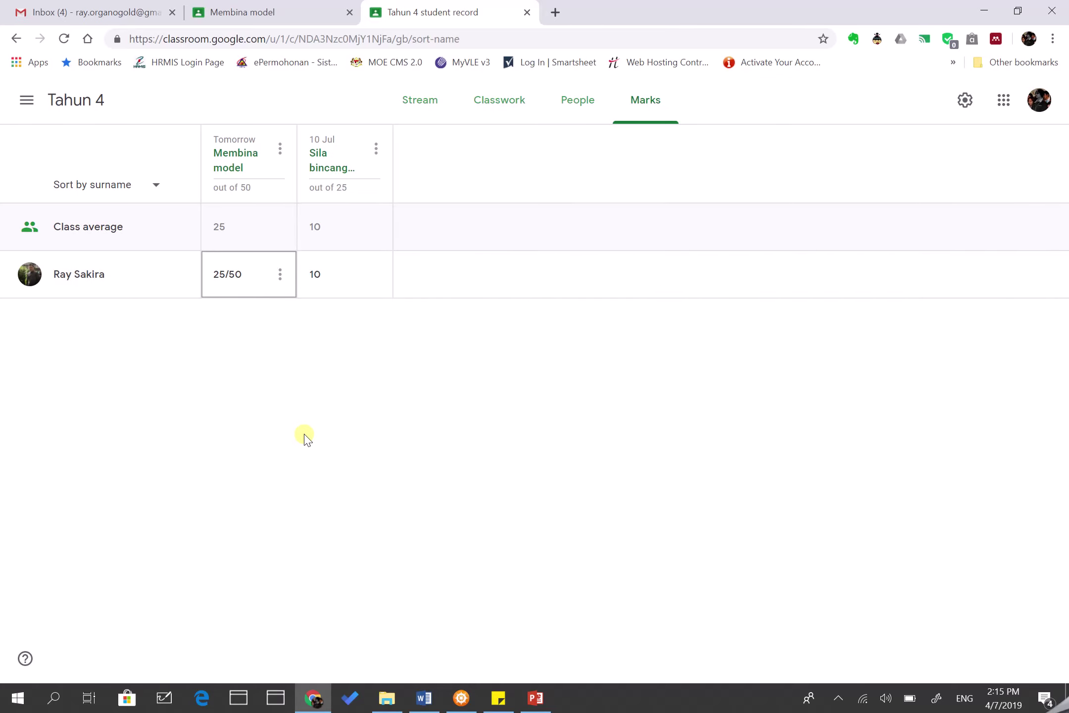
Step: Start a new question in the Tahun 4 classwork asking "apakah nama pengasas Microsoft"
click(486, 98)
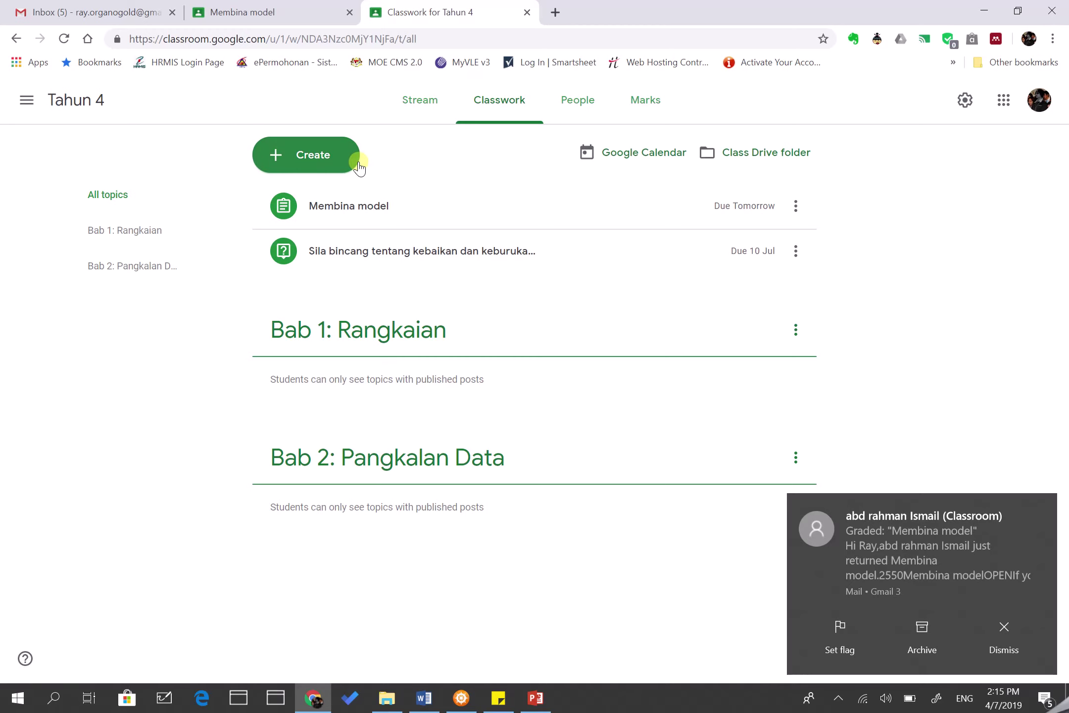
click(299, 157)
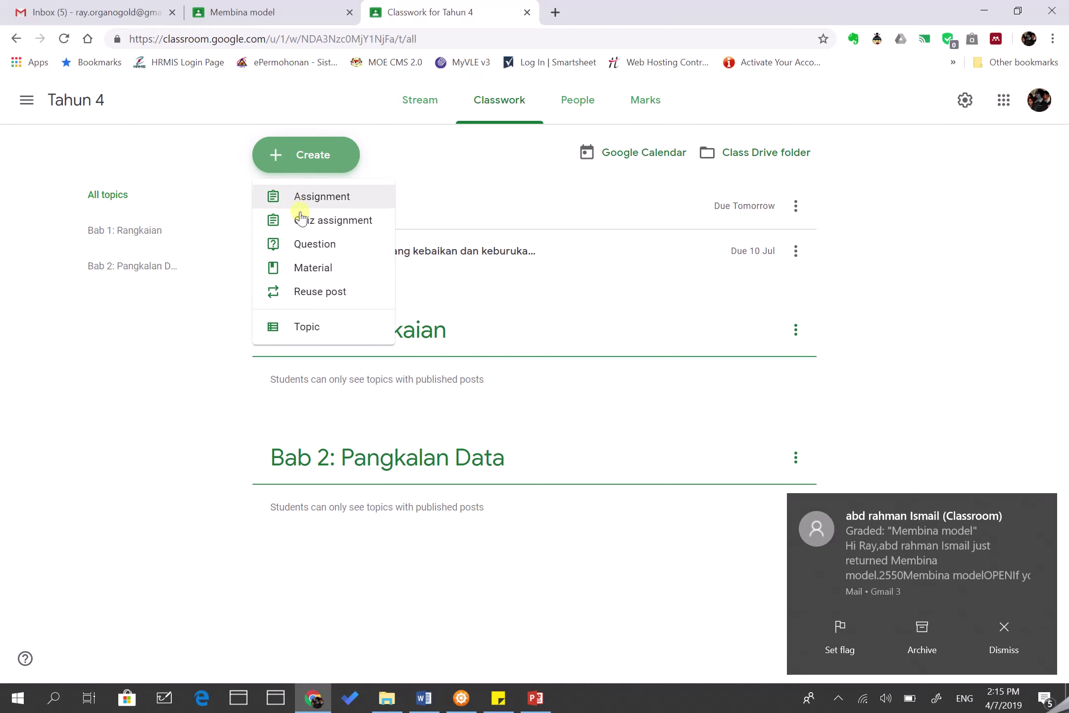
click(300, 245)
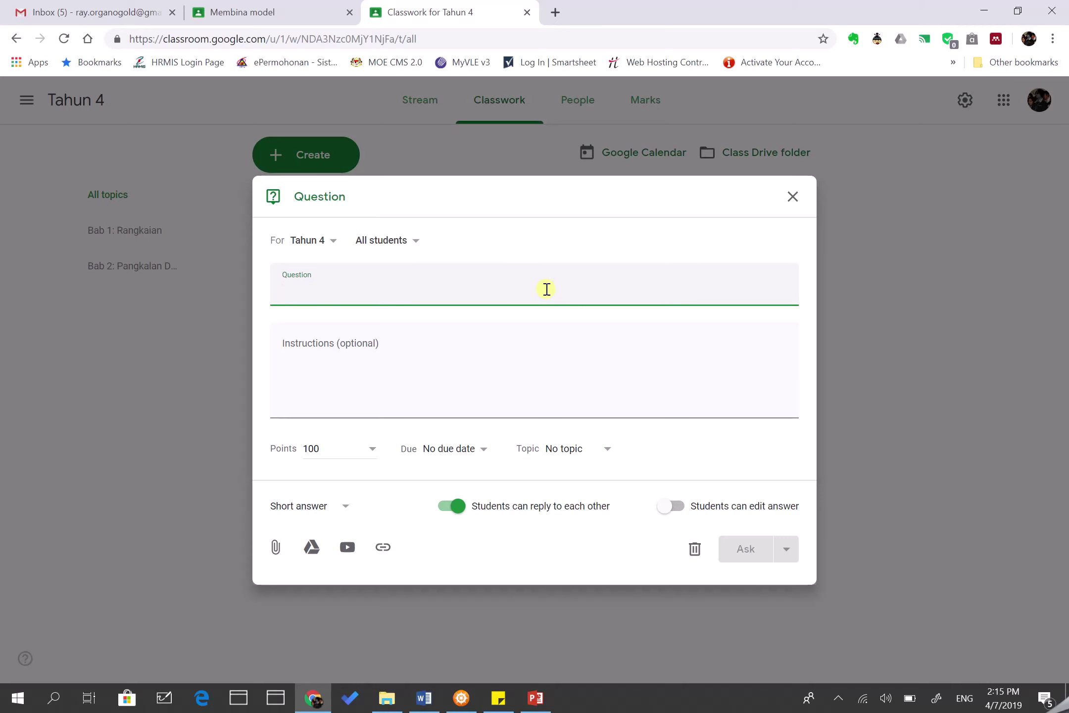
text(apakah nama pengasas )
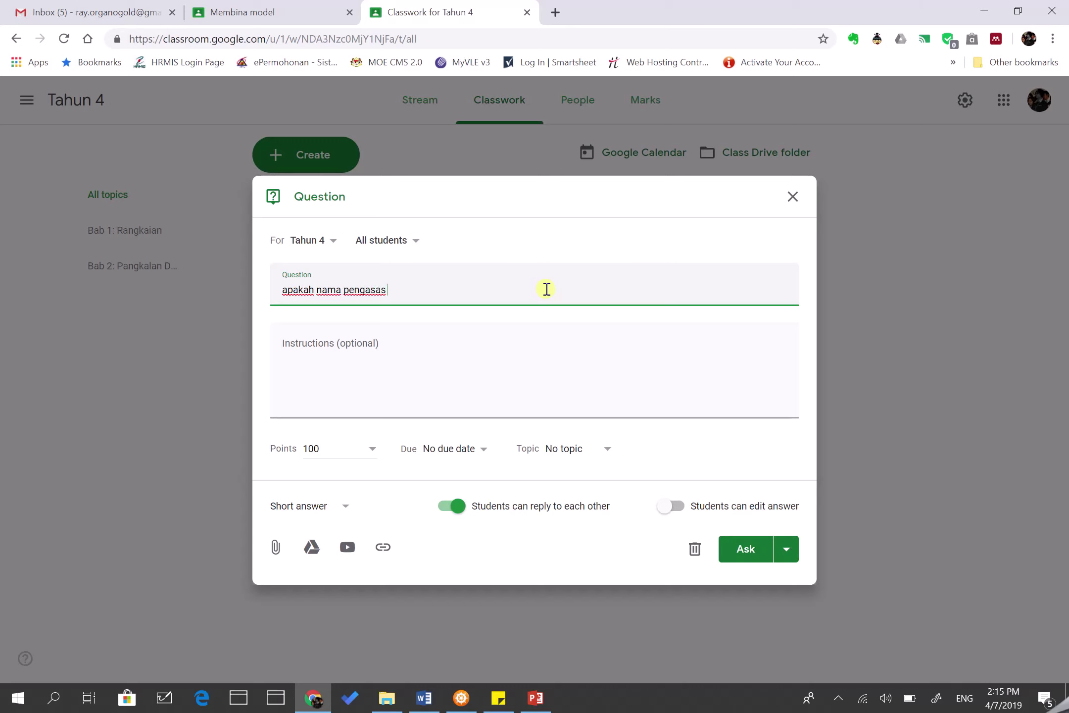
text(Microsoft)
Step: Add the instructions "sila jawab dgn nama penuh" to the question and set its points to 5
click(469, 393)
text(sila jawan)
key(BackSpace)
text(b dgn nama penuh)
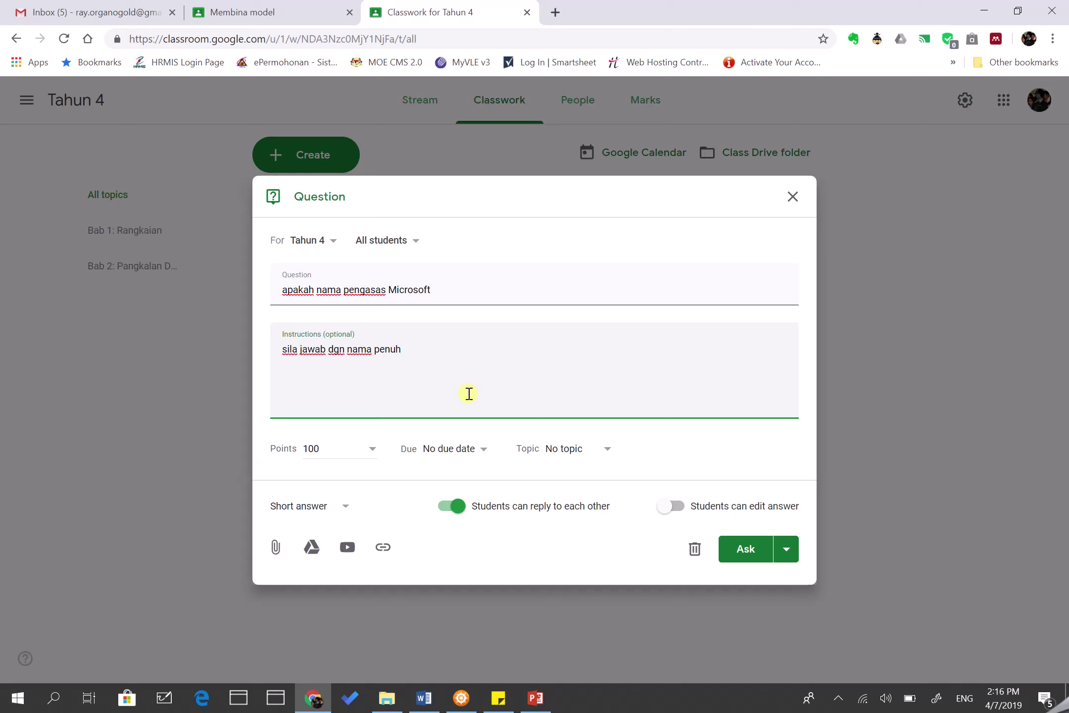
click(359, 448)
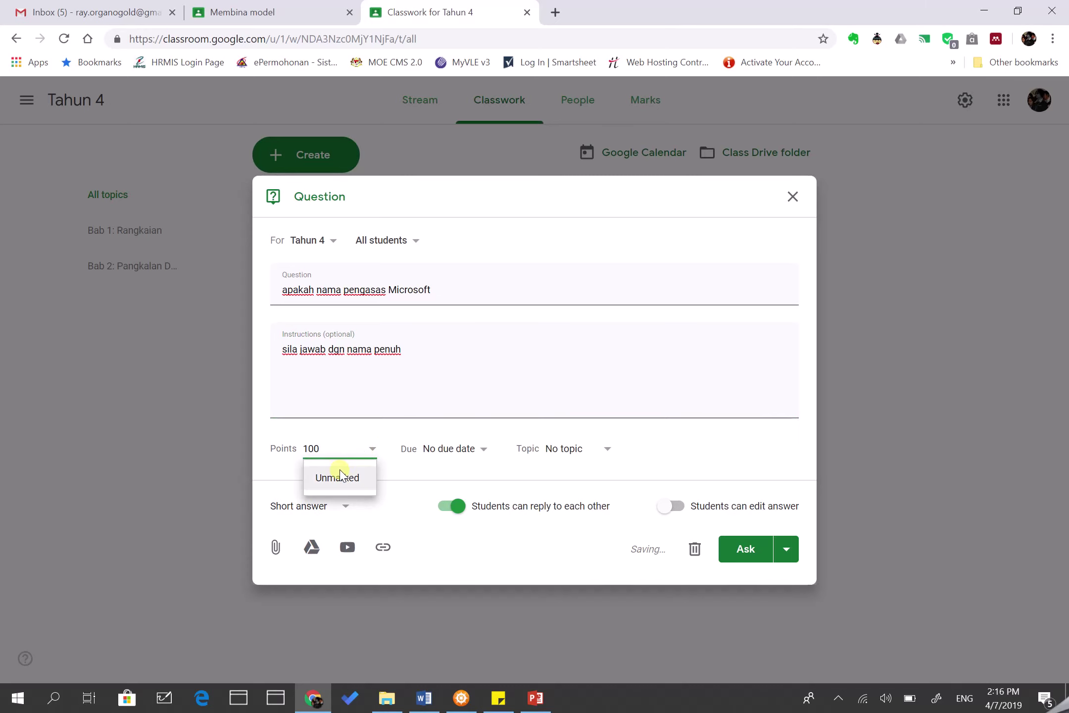
drag(329, 446, 299, 454)
text(5)
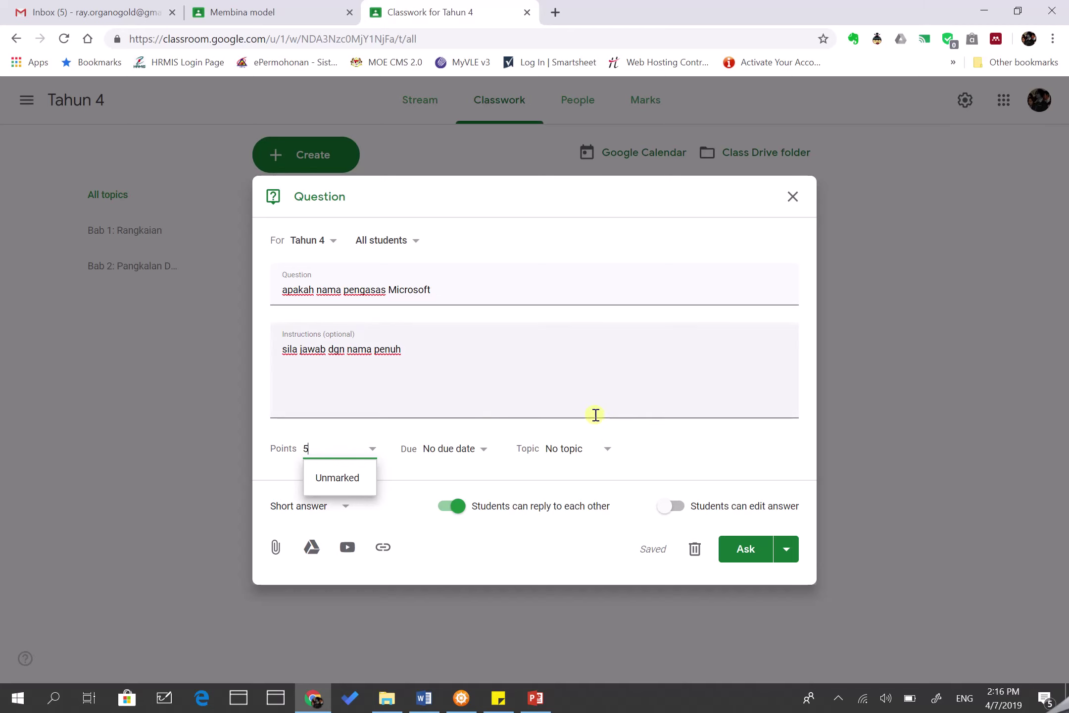
click(430, 540)
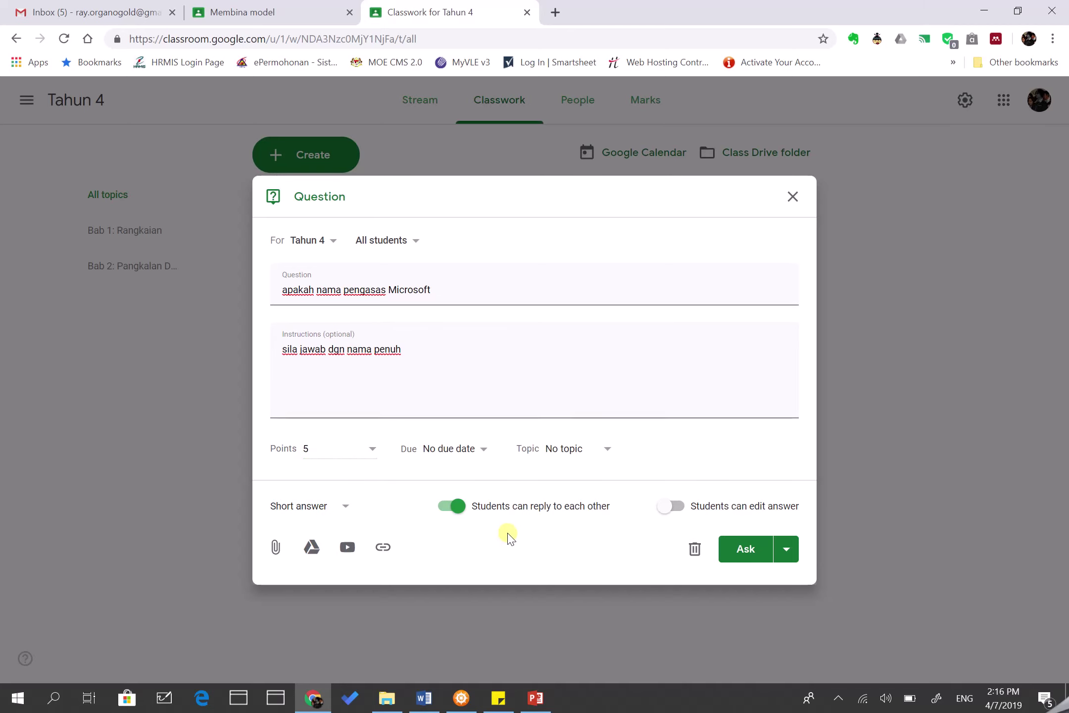
Step: Try turning off student replies to each other and turning on answer editing, restoring each setting
click(459, 509)
click(452, 506)
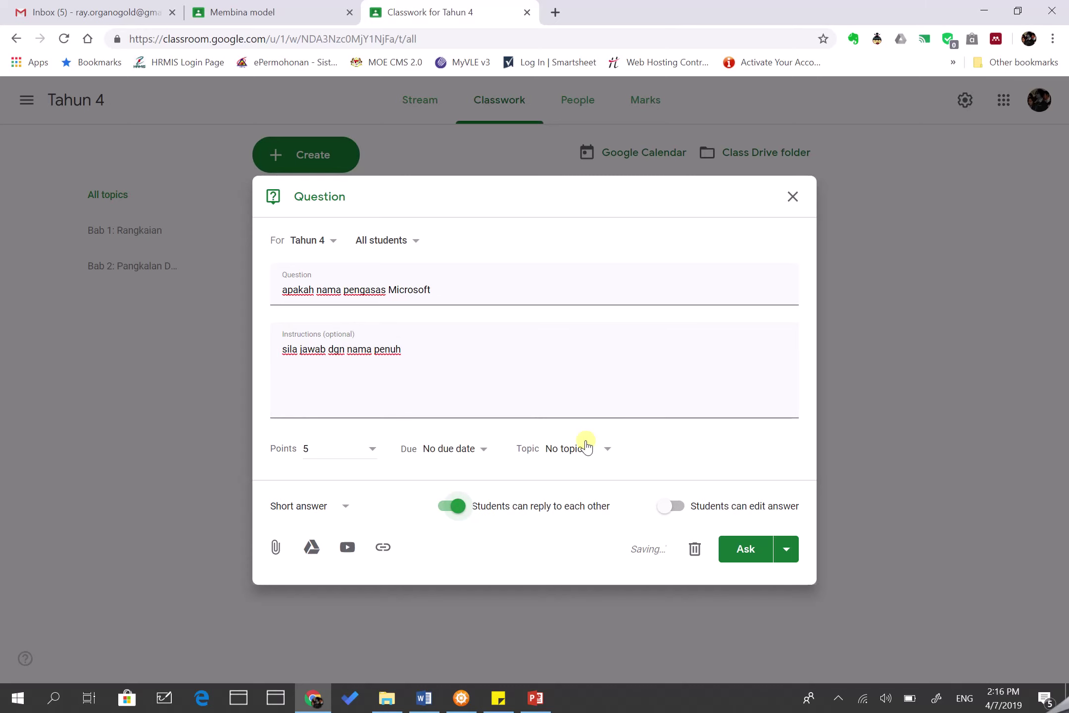
click(663, 512)
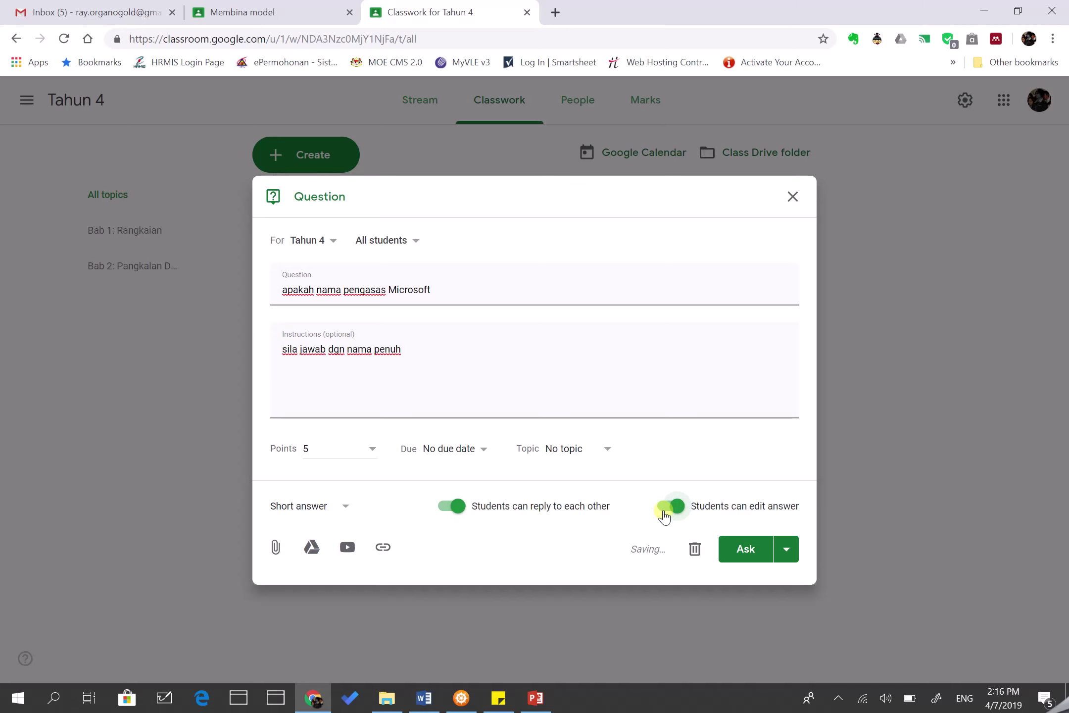
click(672, 513)
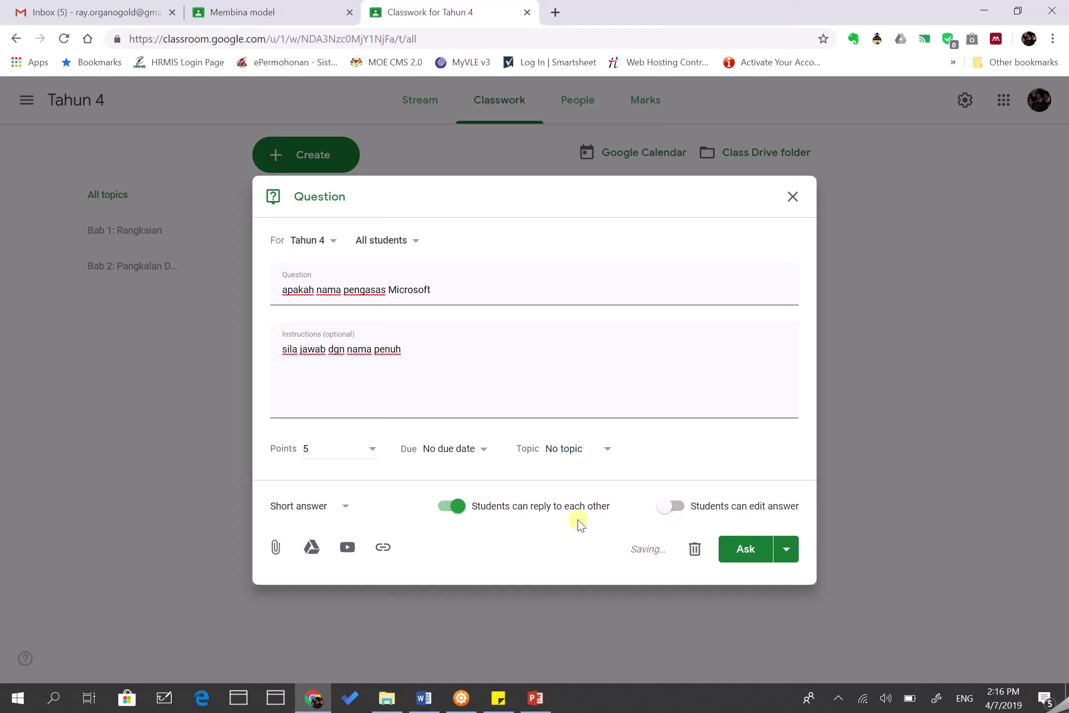
Step: Post the question to the class and open it from the Tahun 4 stream in the student's view
click(736, 549)
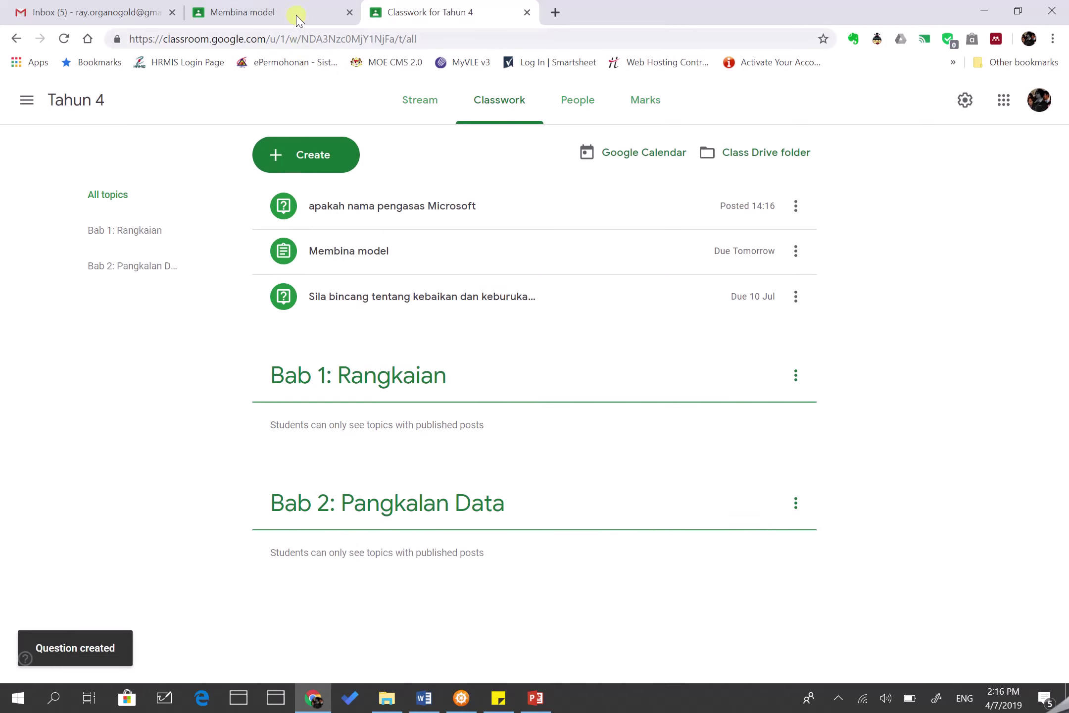
click(297, 10)
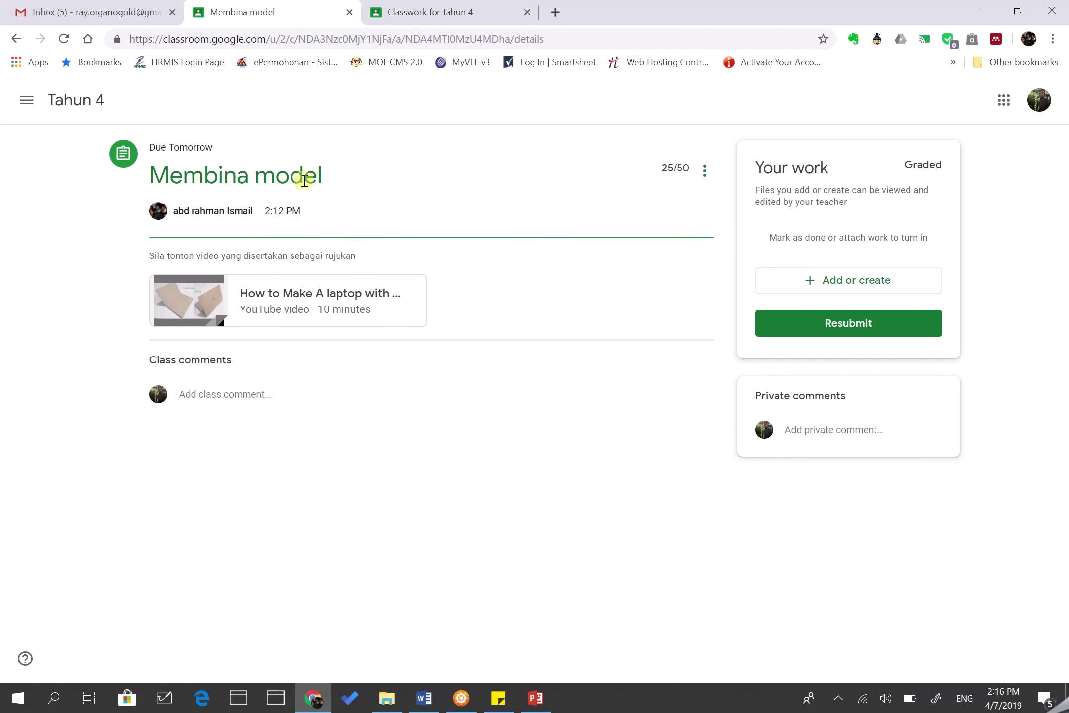
click(75, 102)
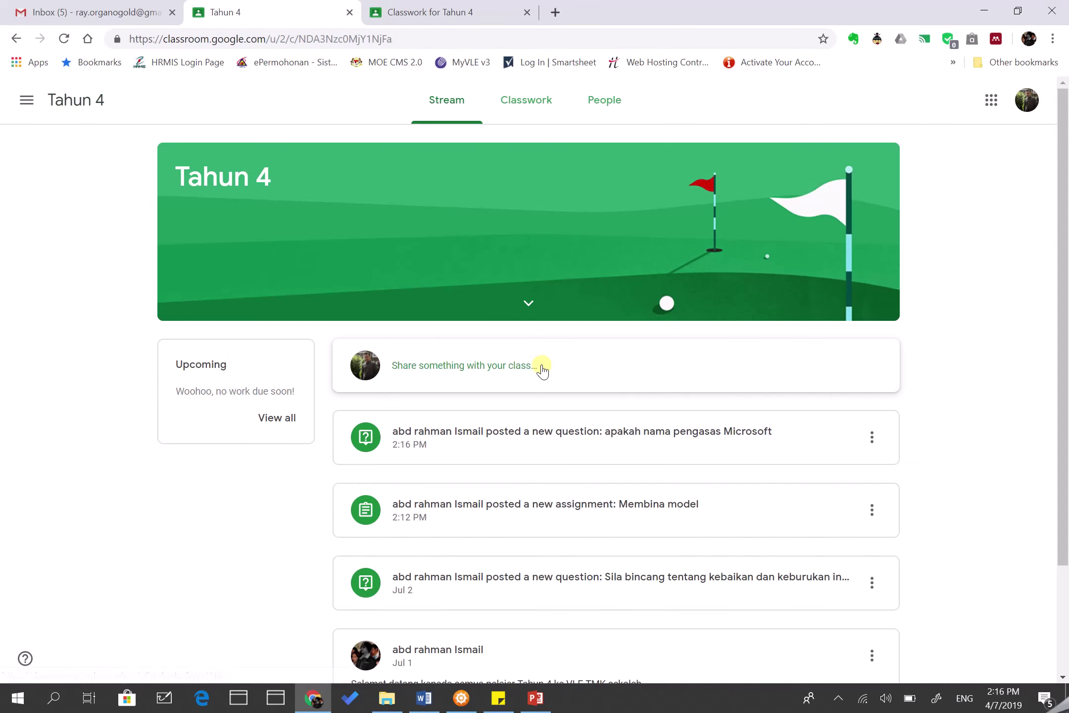
click(547, 446)
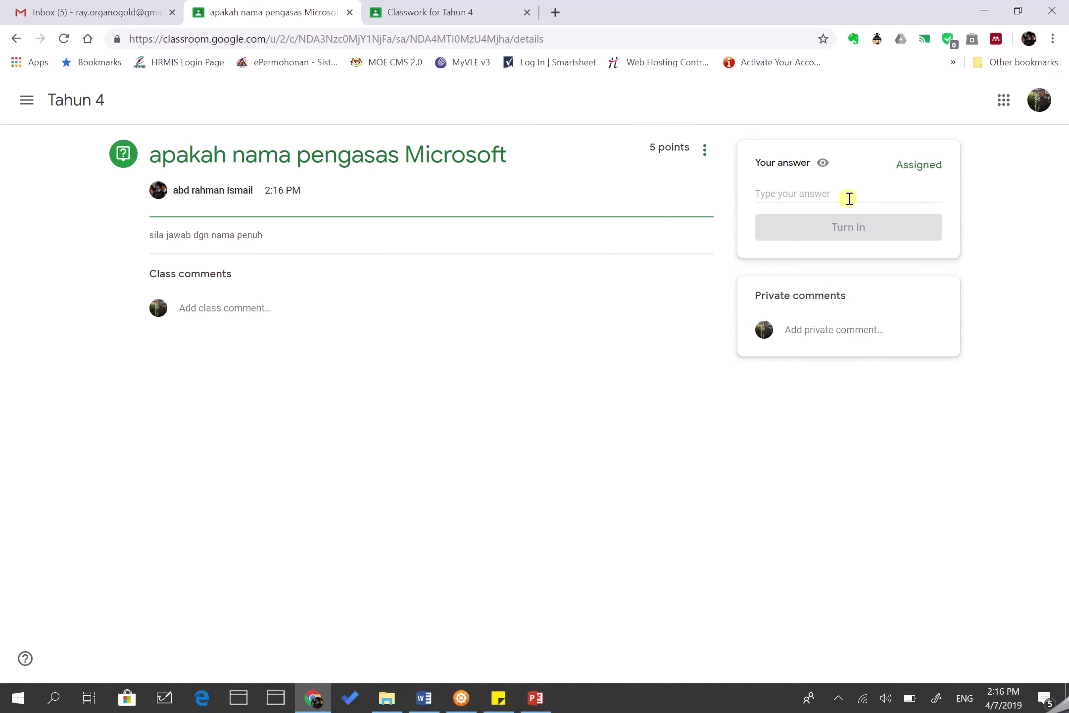
Step: Answer the Microsoft founder question with "bill gate" and turn the answer in
click(841, 200)
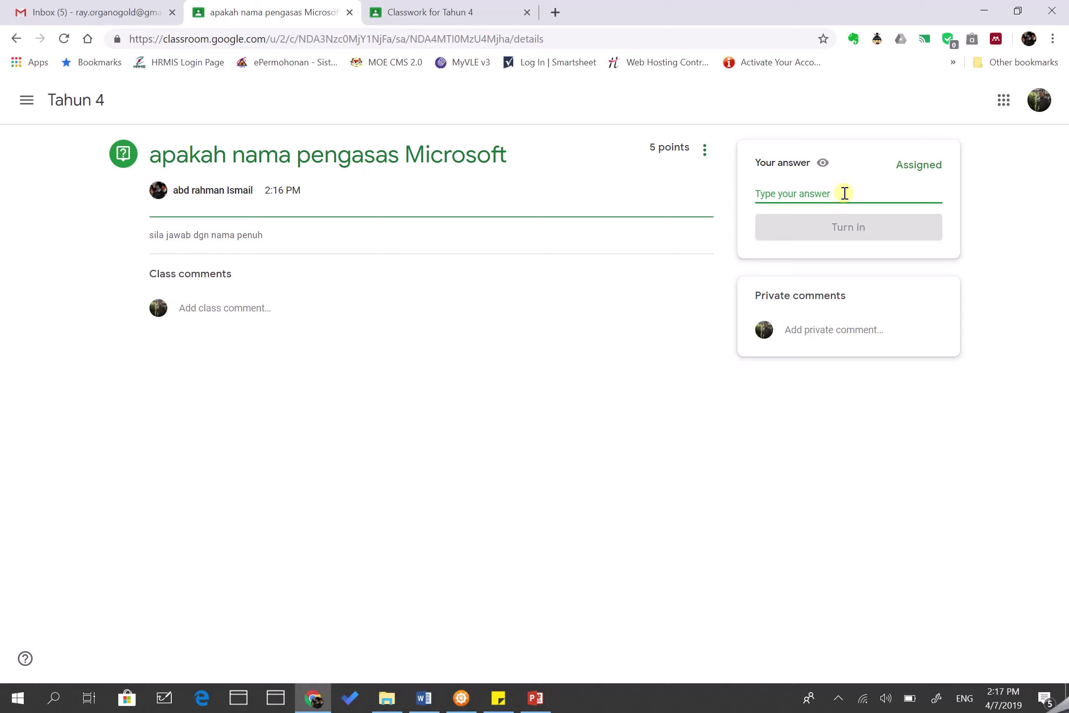
text(bill gate)
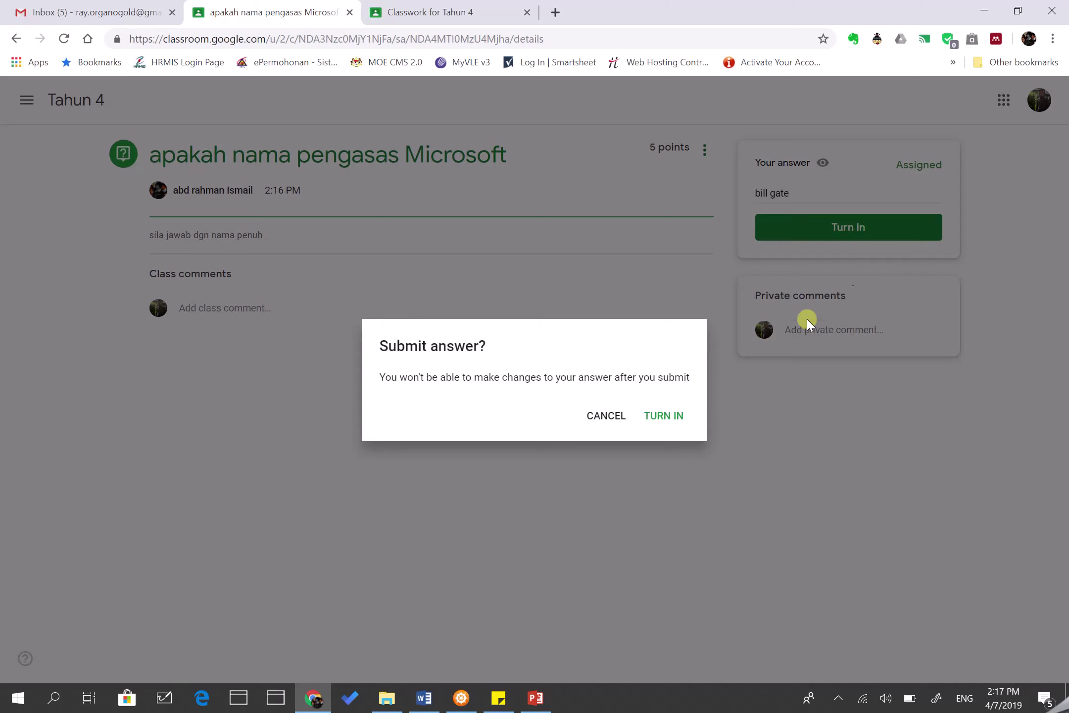
click(665, 417)
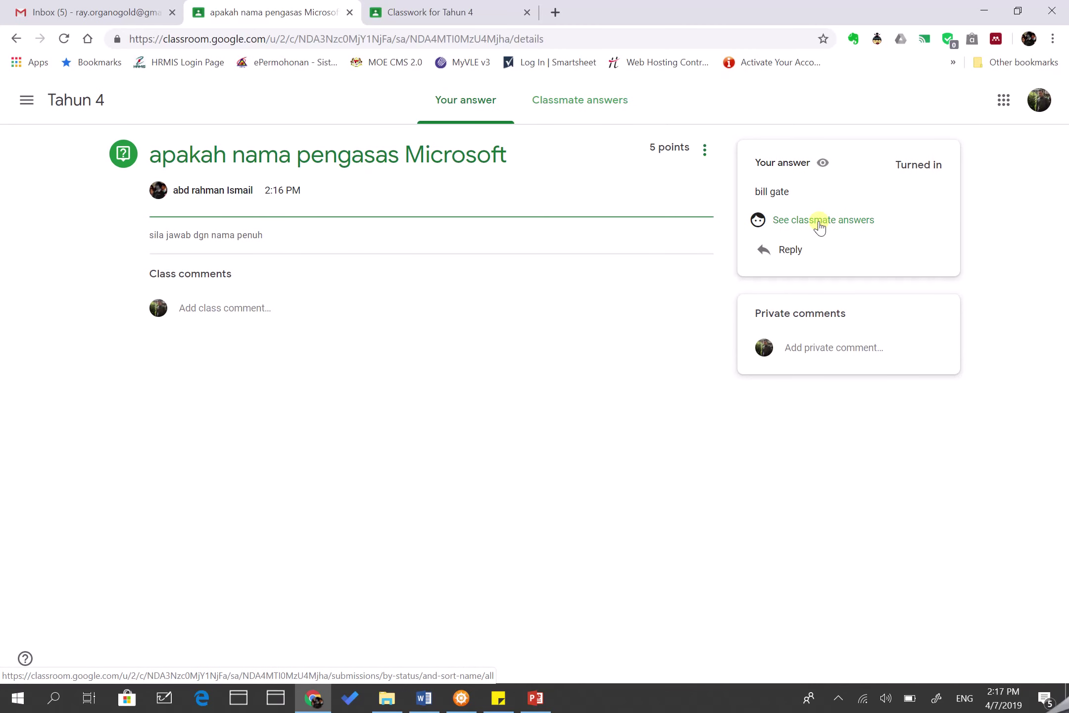
Step: In the teacher's view of Tahun 4, enter a mark of 3 for the student's answer to the Microsoft question
click(430, 12)
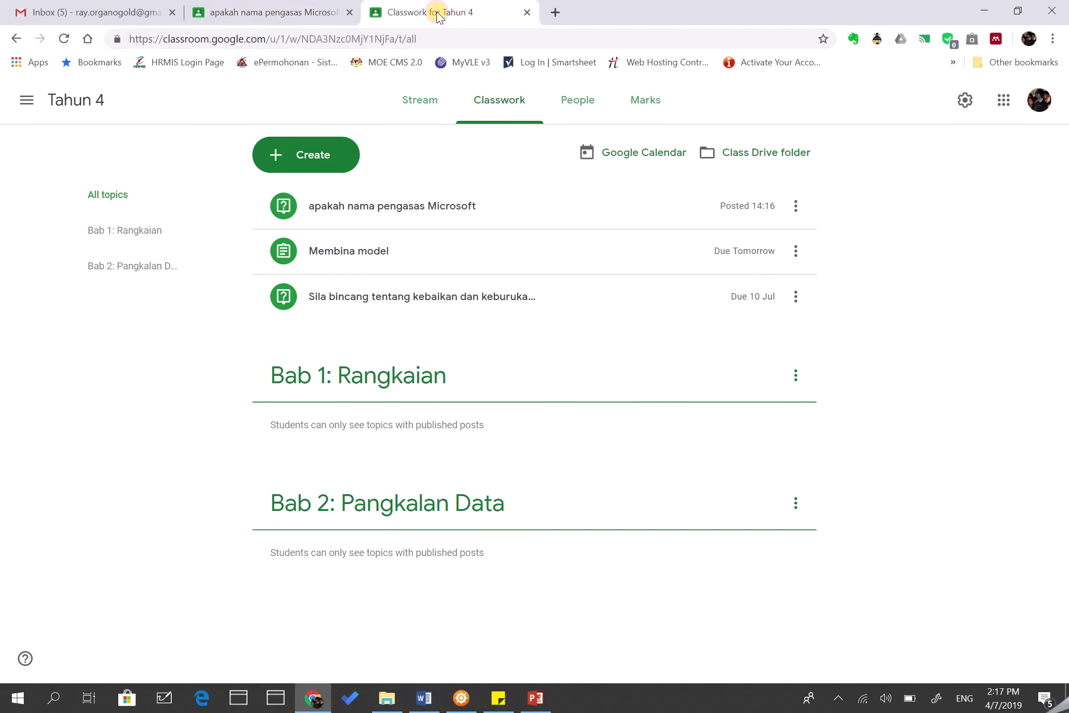
click(637, 113)
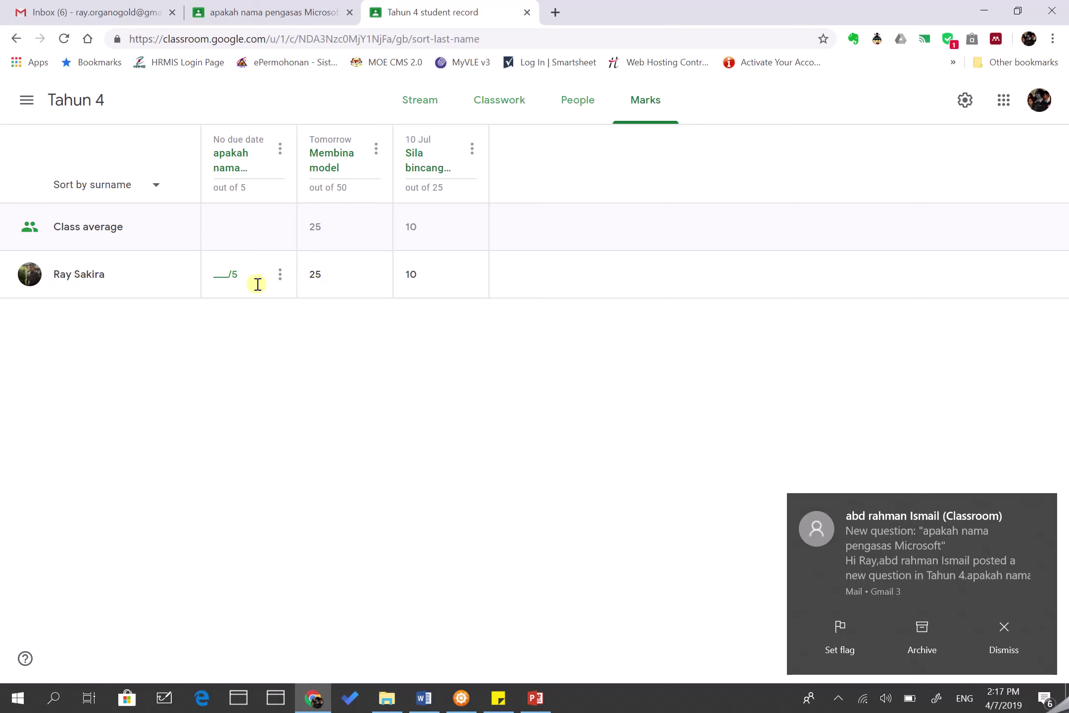
click(221, 276)
text(3)
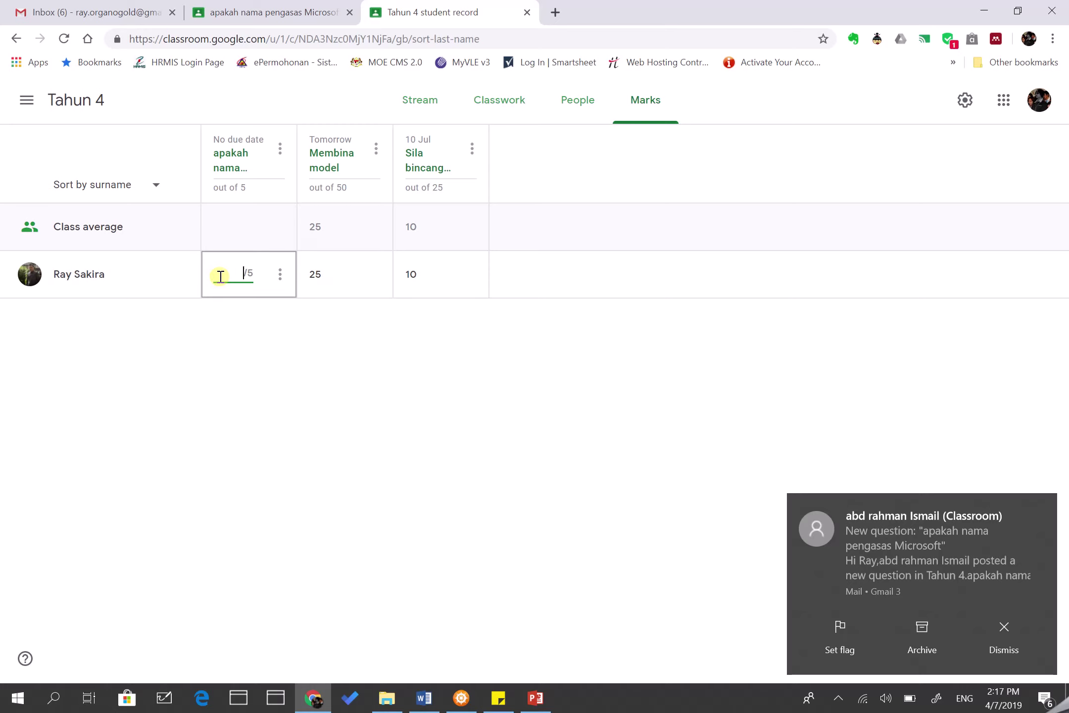
click(258, 341)
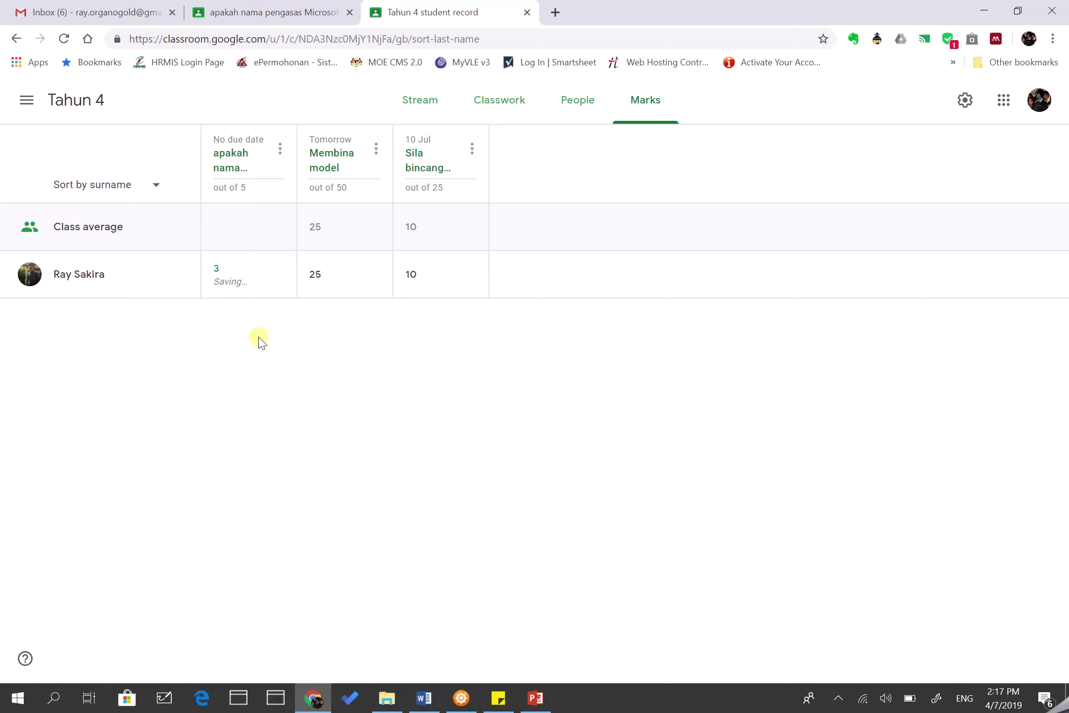
Step: Return the marked Microsoft question to the student without a private comment
click(280, 275)
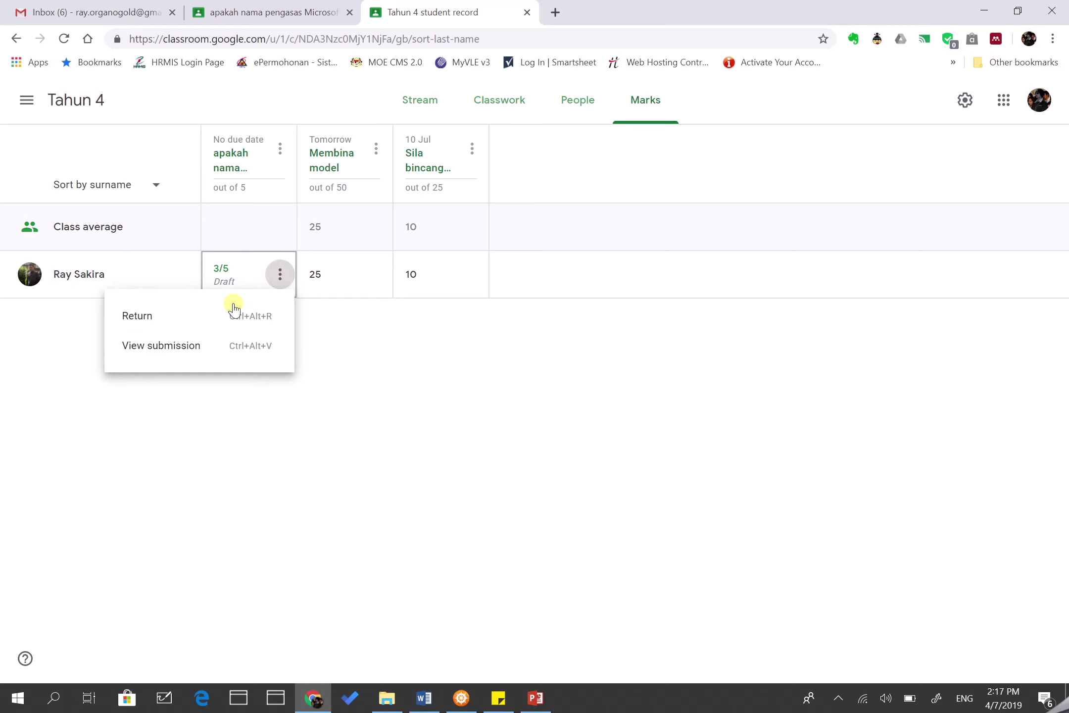
click(203, 317)
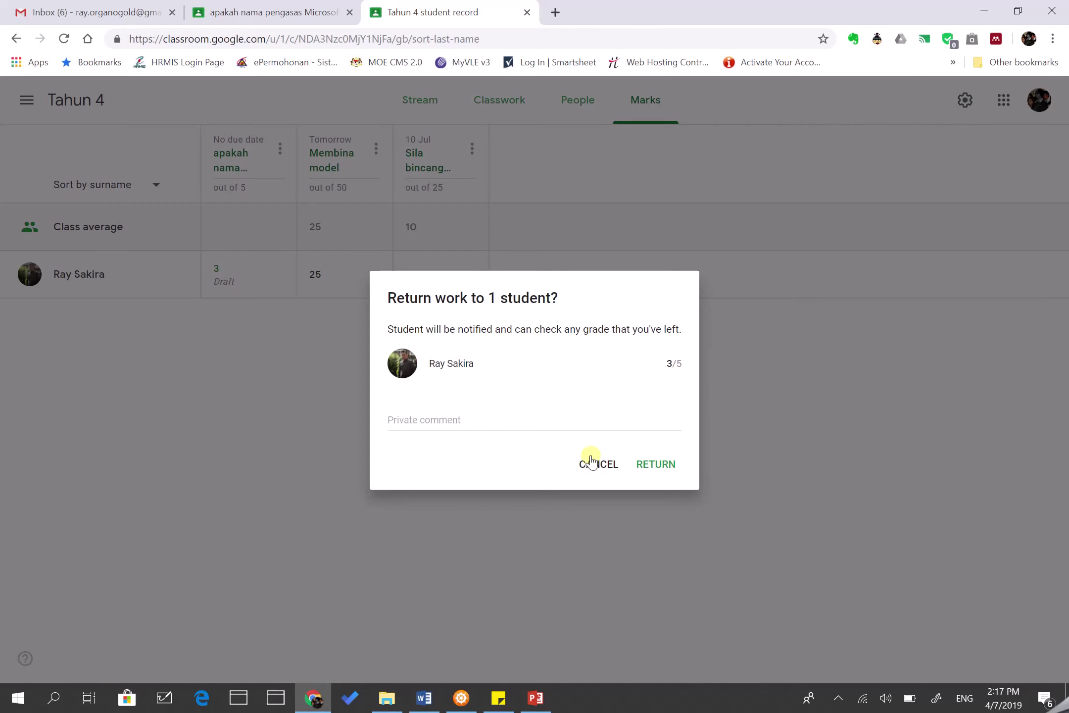
click(657, 463)
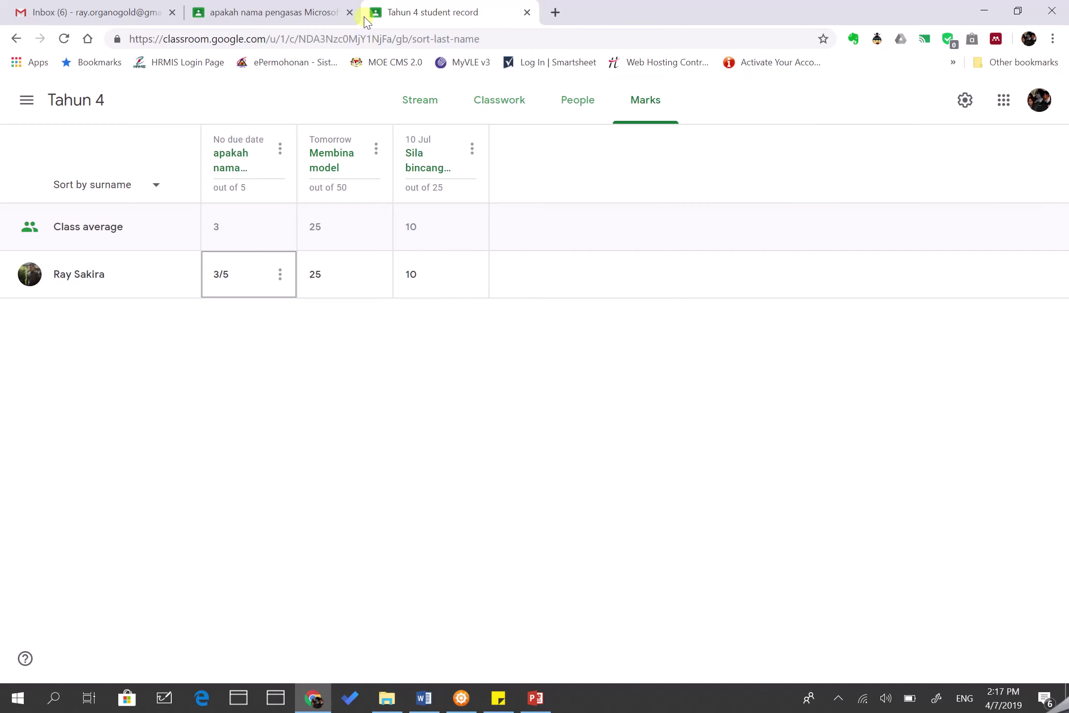
Step: Check the question in the student's view, and switch to the slide show comparing Assignment and Question
click(294, 7)
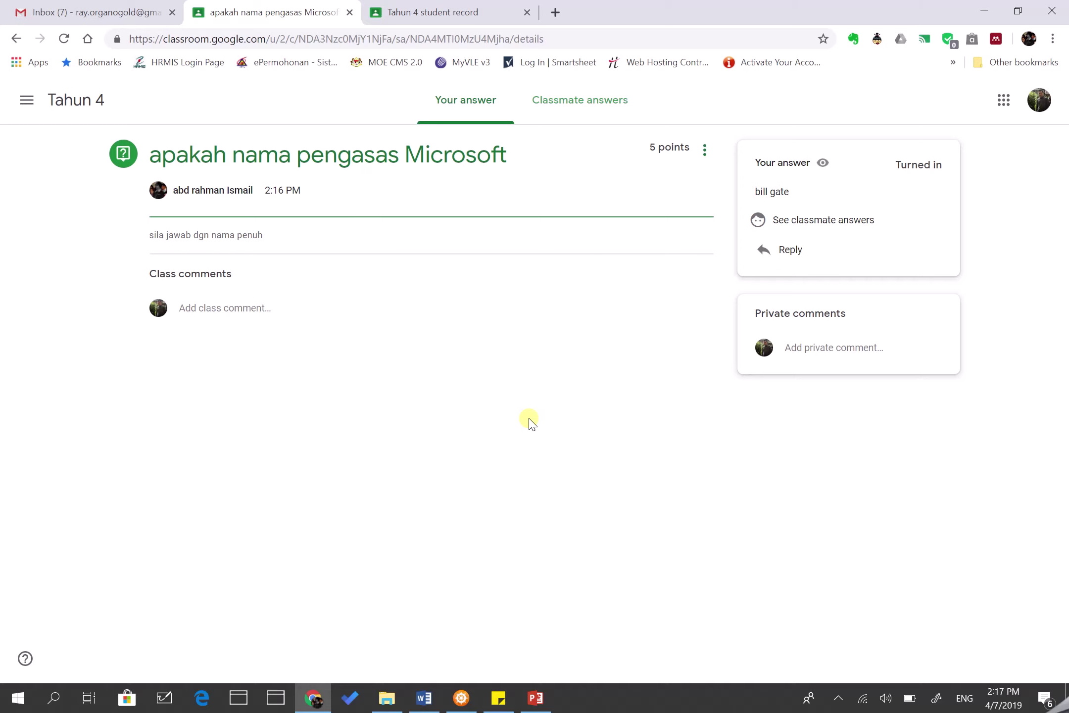
key(alt+Tab)
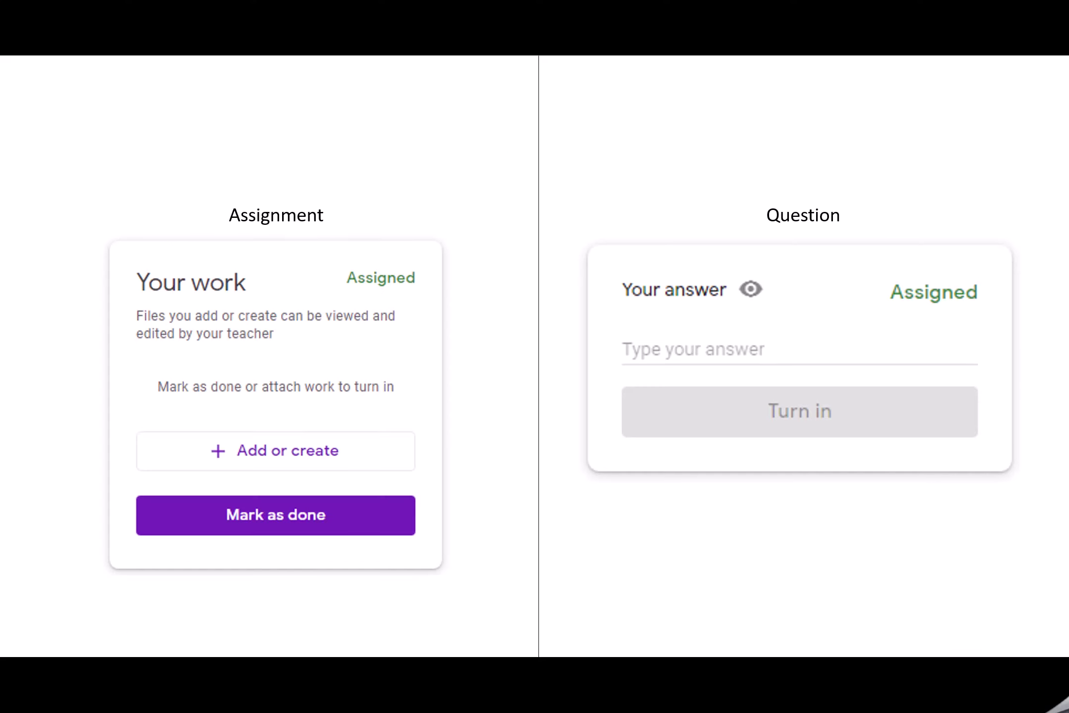